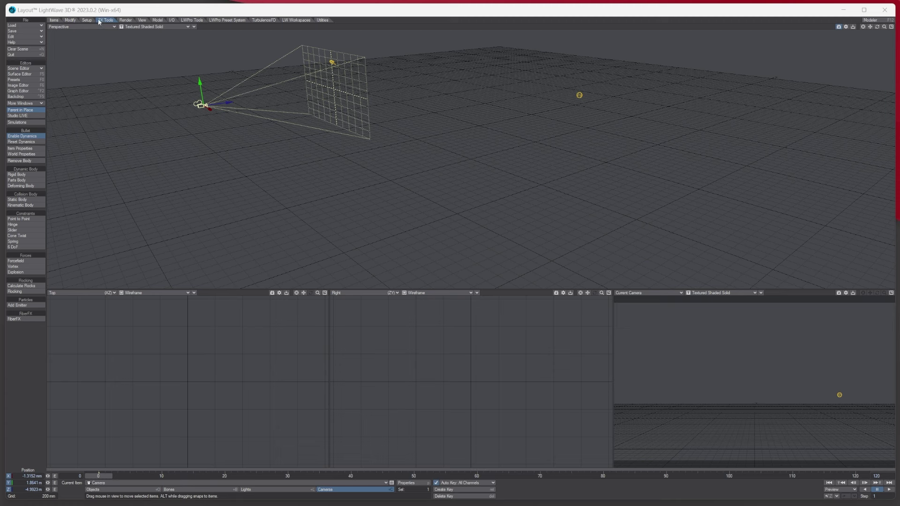
- Add an emitter named Emitter, trying Partigon Emitter before settling on HV Emitter as the type
{"action": "left_click", "coordinate": [23, 305]}
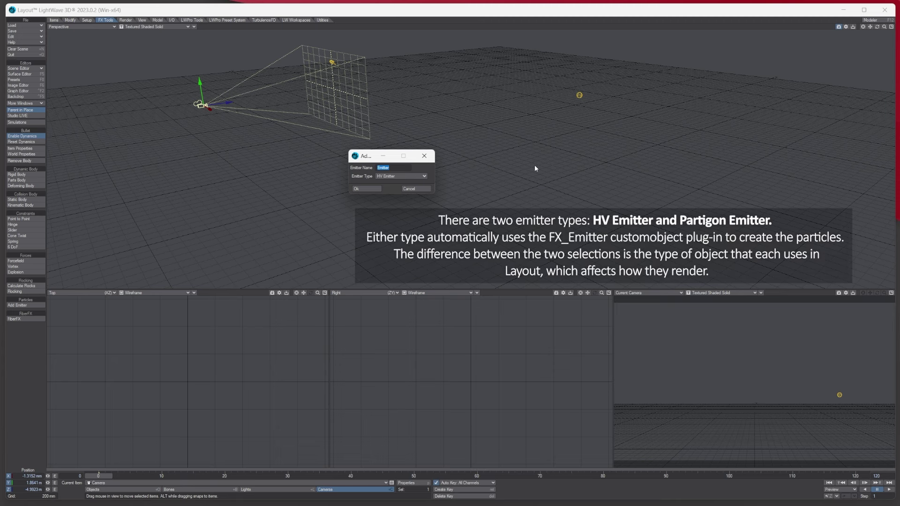
{"action": "left_click", "coordinate": [424, 176]}
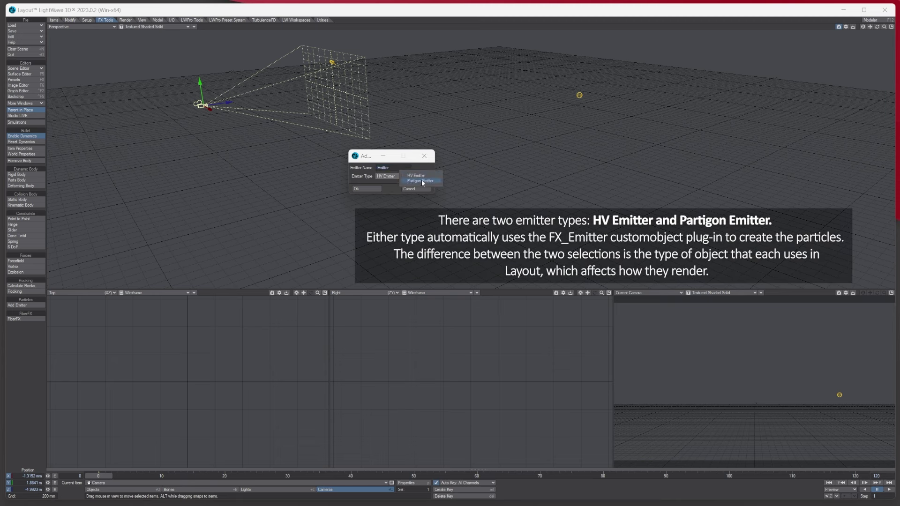
{"action": "left_click", "coordinate": [347, 174]}
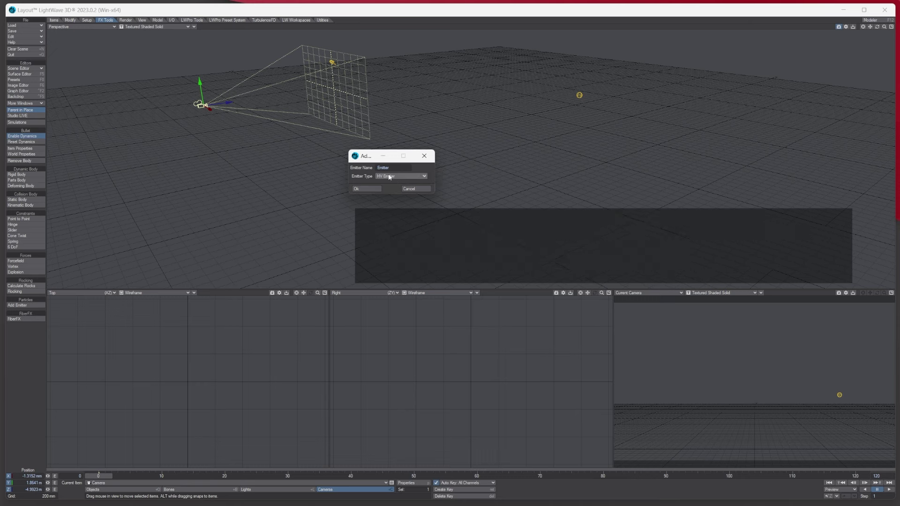
{"action": "left_click_drag", "start_coordinate": [363, 156], "coordinate": [187, 158]}
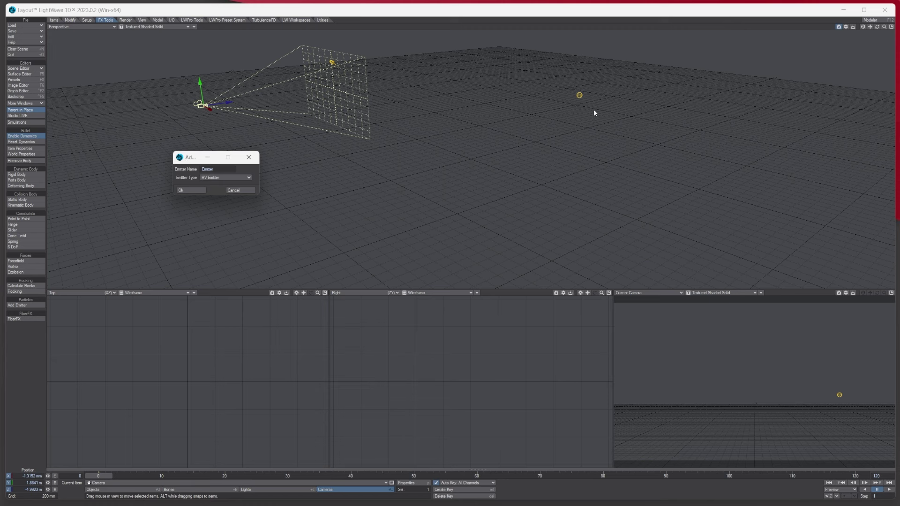
{"action": "left_click", "coordinate": [207, 177]}
{"action": "left_click", "coordinate": [209, 183]}
{"action": "left_click", "coordinate": [230, 180]}
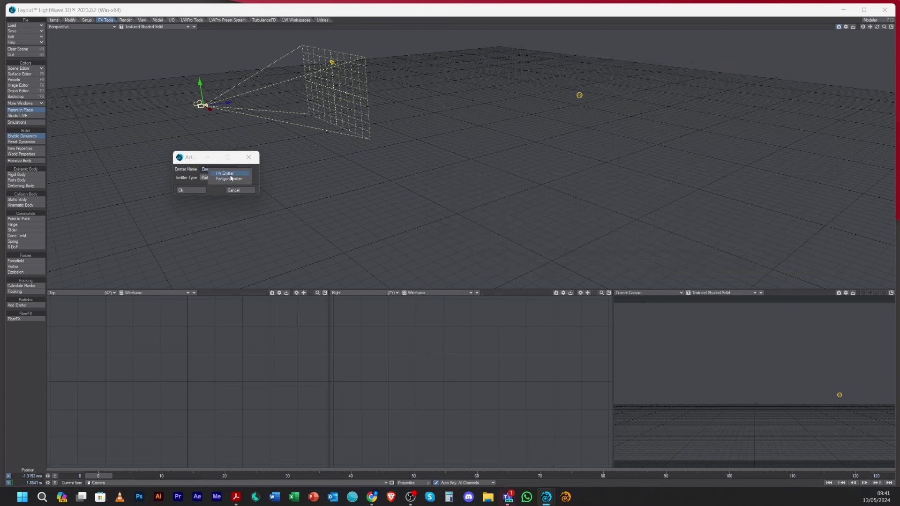
{"action": "left_click", "coordinate": [226, 174]}
- Create the HV Emitter and check its Particle tab before returning to the Generator settings
{"action": "left_click", "coordinate": [202, 190]}
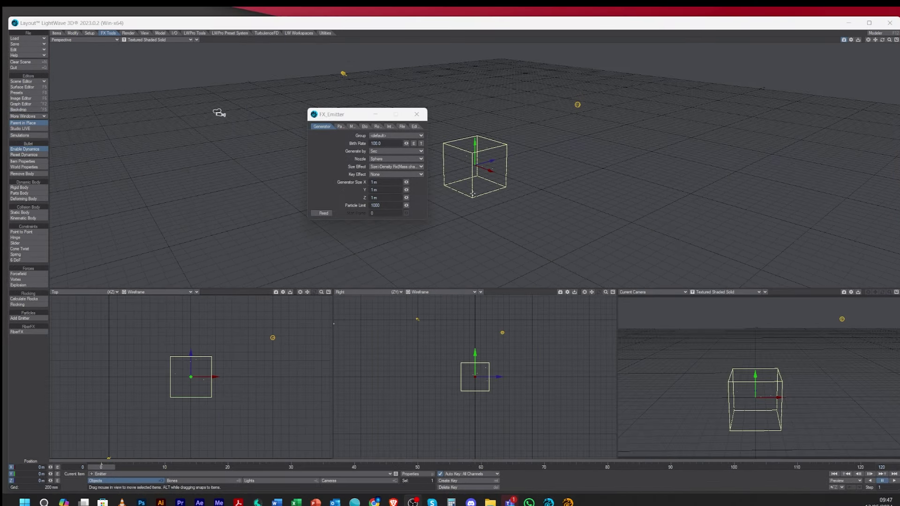
{"action": "left_click", "coordinate": [334, 129]}
{"action": "left_click", "coordinate": [314, 127]}
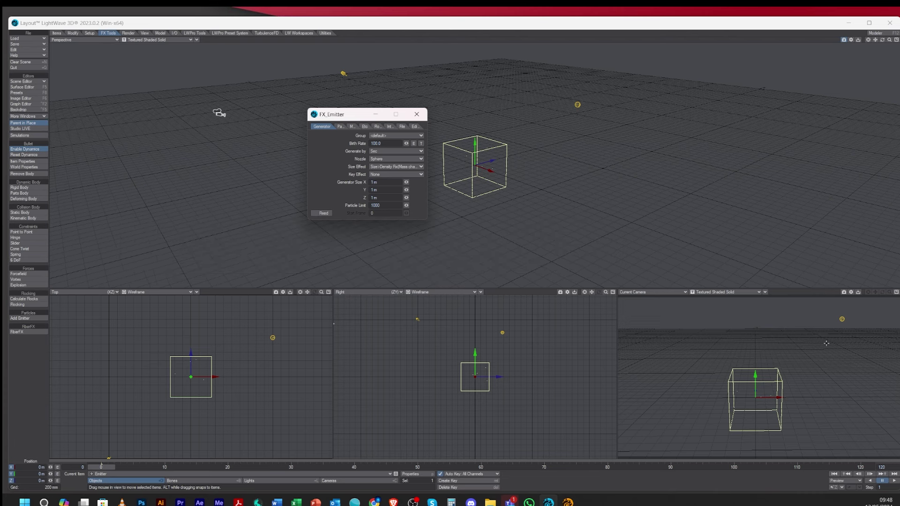
- Play the animation to watch emission, then lower the Birth Rate to 20
{"action": "left_click", "coordinate": [894, 481]}
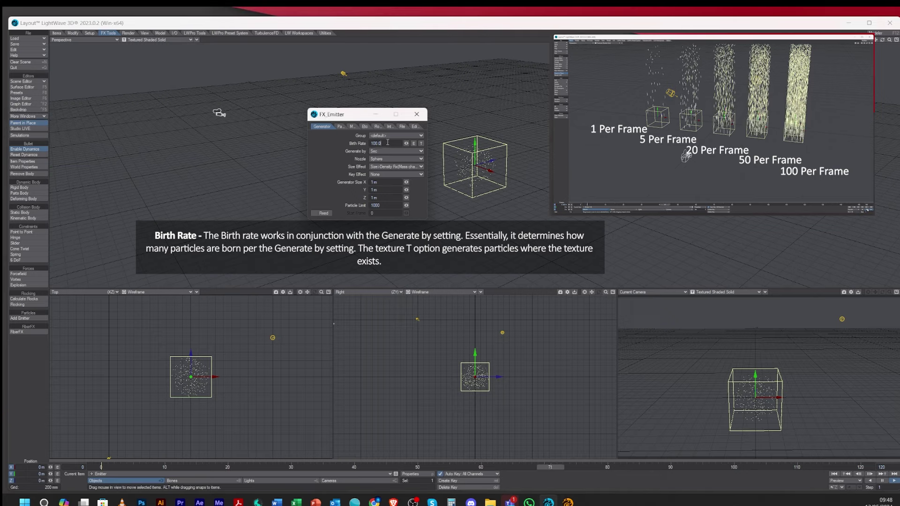
{"action": "double_click", "coordinate": [393, 143]}
{"action": "type", "text": "20"}
{"action": "key", "text": "Tab"}
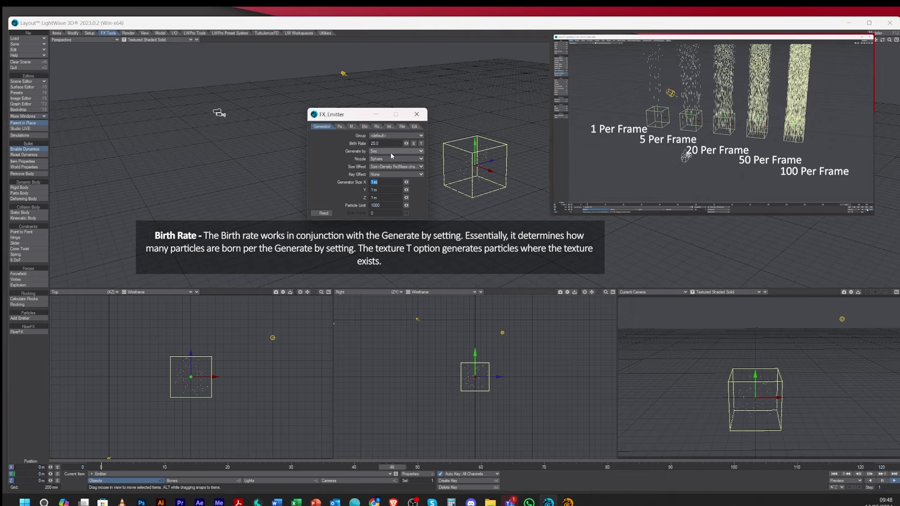
- Switch Generate by from Frame to Speed
{"action": "left_click", "coordinate": [390, 149]}
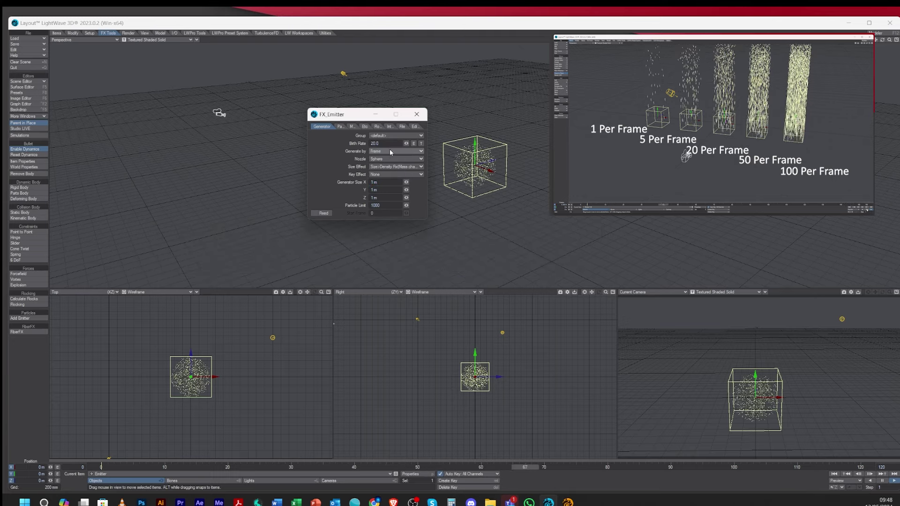
{"action": "left_click", "coordinate": [389, 149]}
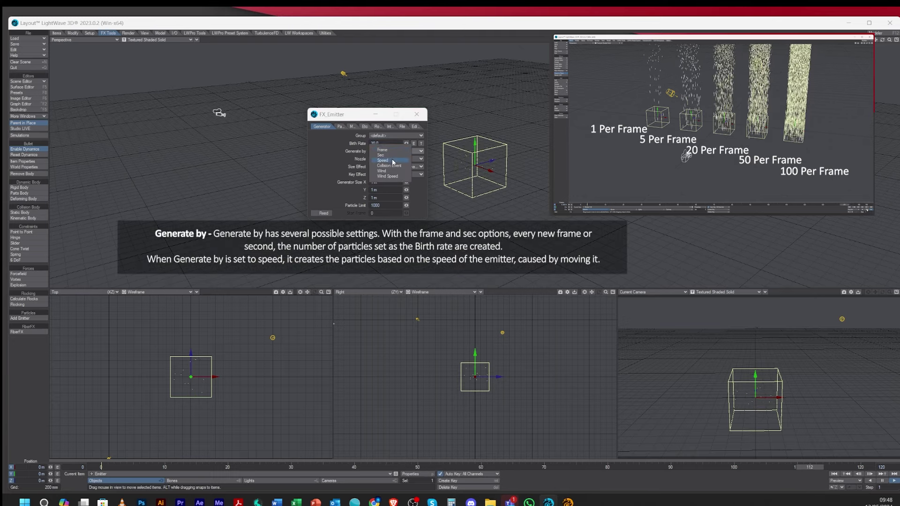
{"action": "left_click", "coordinate": [393, 160]}
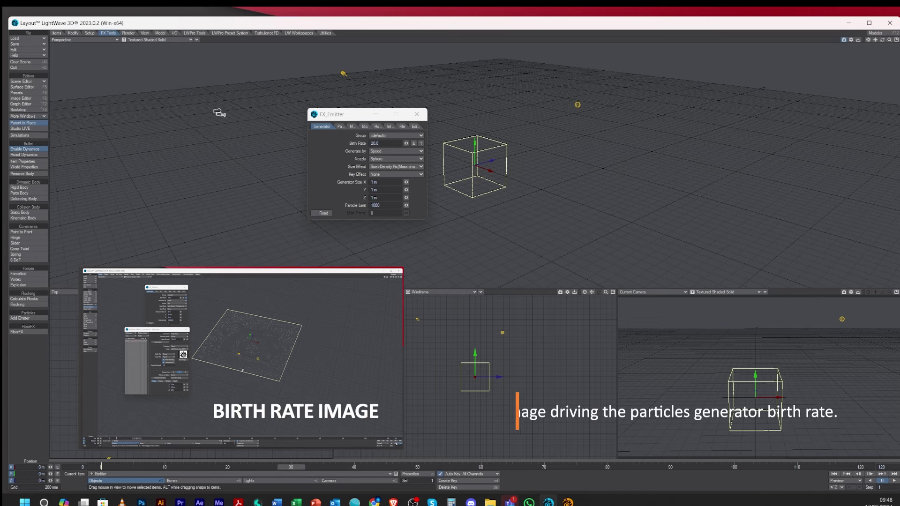
- Animate the emitter moving along Z and Y through frame 55, then replay from frame 0
{"action": "left_click_drag", "start_coordinate": [495, 163], "coordinate": [487, 172]}
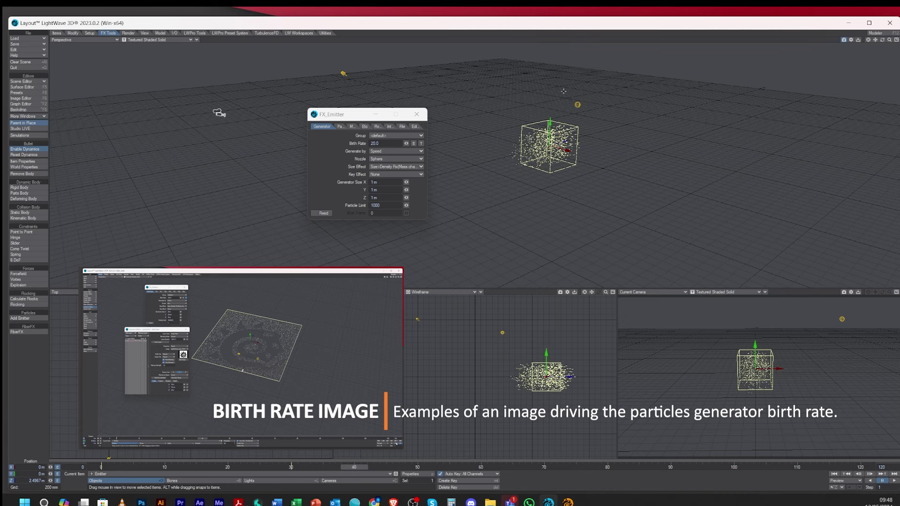
{"action": "right_click_drag", "start_coordinate": [556, 101], "coordinate": [556, 63]}
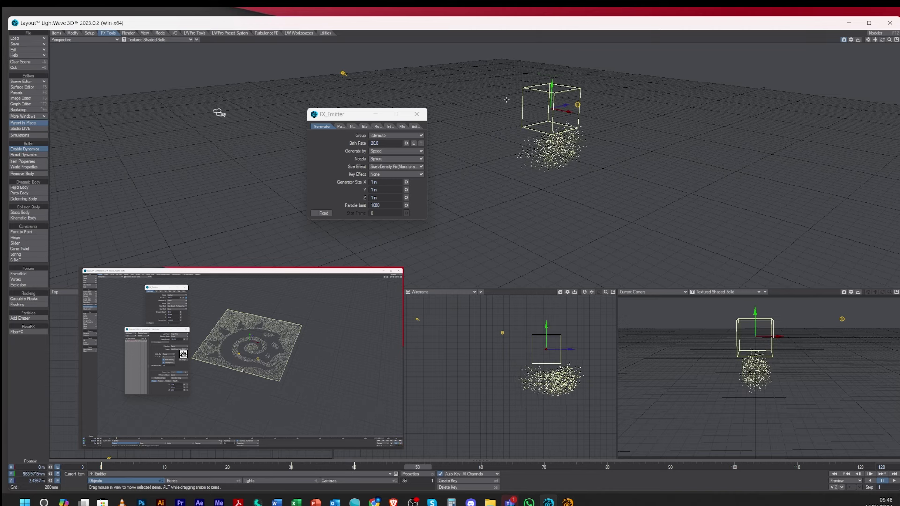
{"action": "left_click_drag", "start_coordinate": [568, 105], "coordinate": [528, 112]}
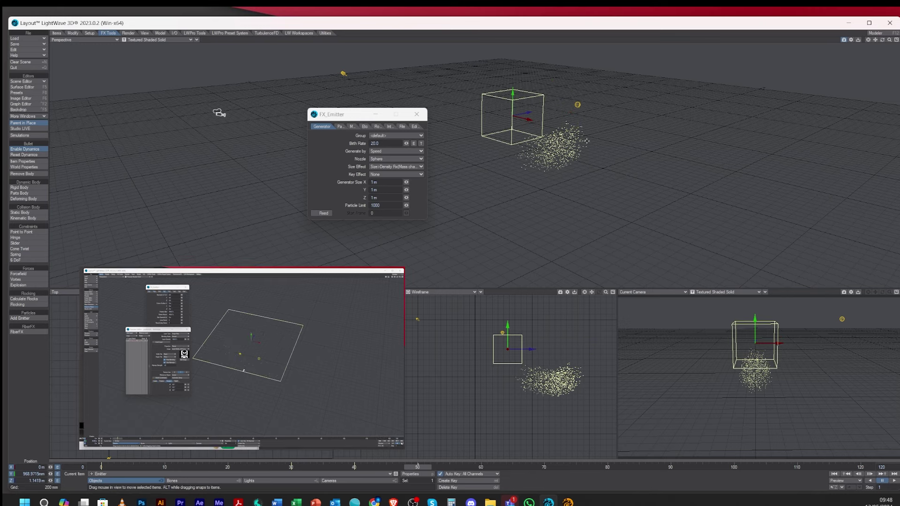
{"action": "left_click_drag", "start_coordinate": [417, 468], "coordinate": [449, 468]}
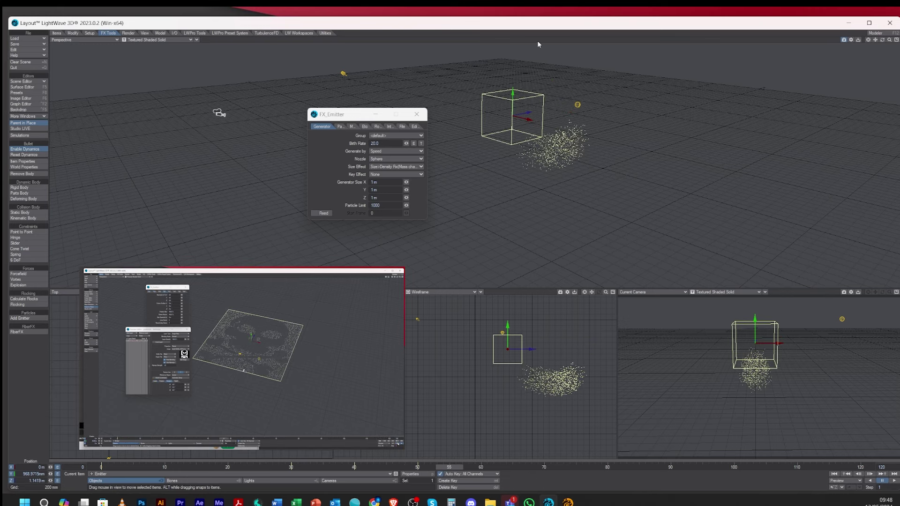
{"action": "right_click_drag", "start_coordinate": [519, 95], "coordinate": [504, 82]}
{"action": "left_click", "coordinate": [101, 467]}
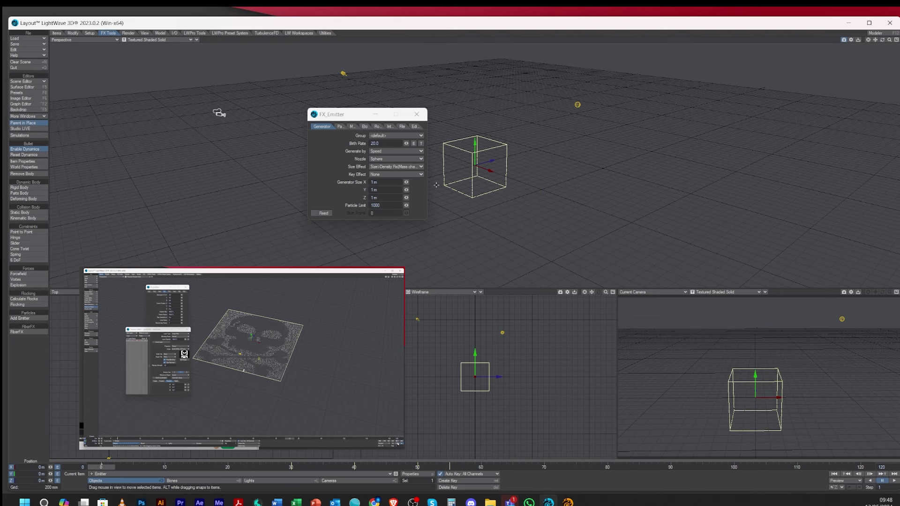
{"action": "left_click", "coordinate": [894, 481]}
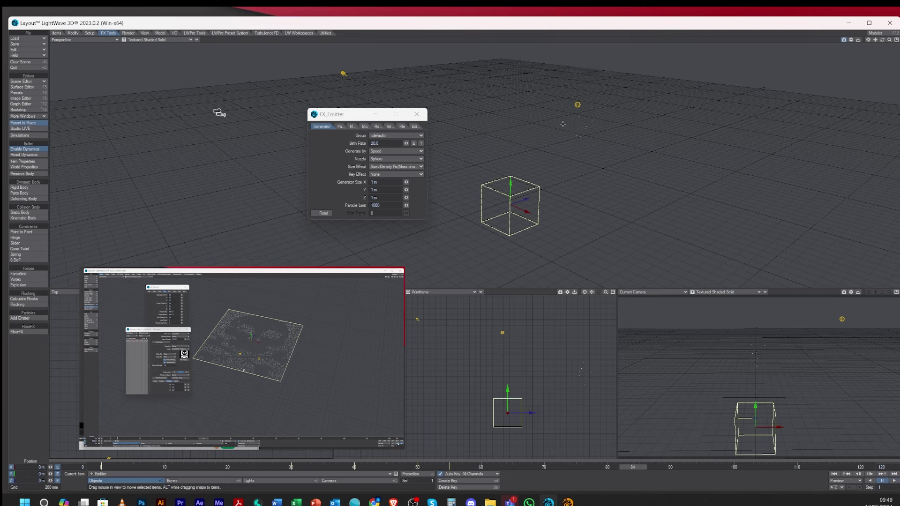
- Raise the emitter's Particle Limit to 1000000
{"action": "left_click", "coordinate": [333, 127]}
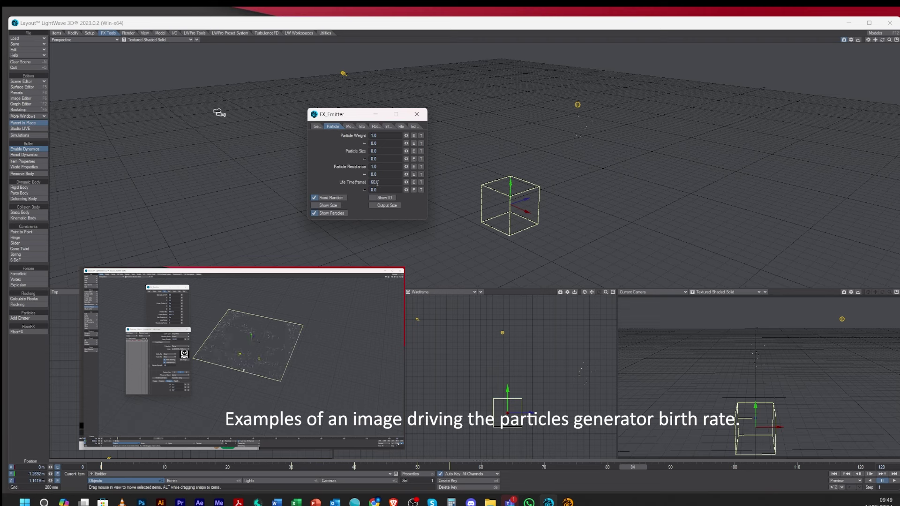
{"action": "left_click", "coordinate": [323, 127]}
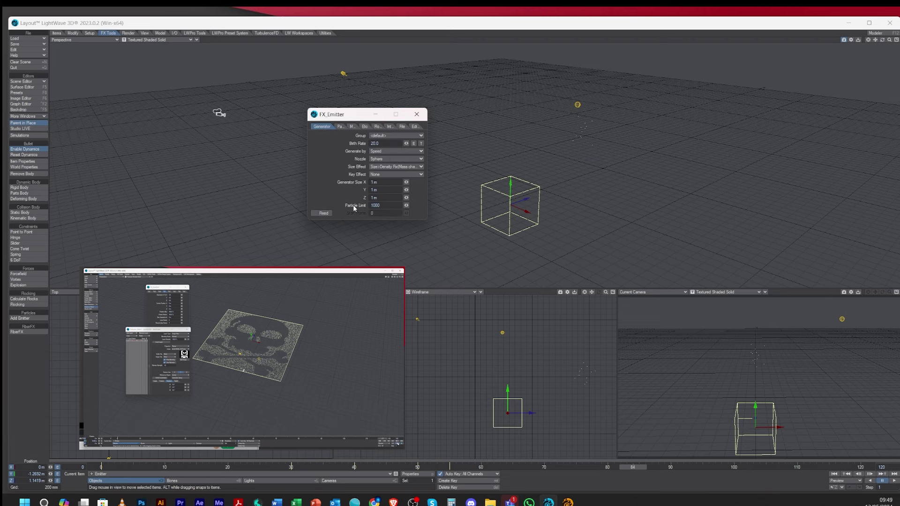
{"action": "left_click", "coordinate": [386, 206]}
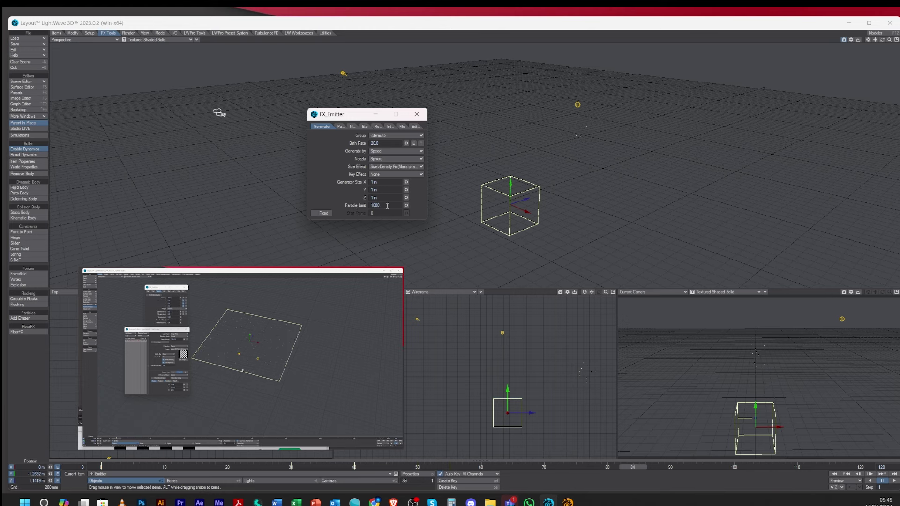
{"action": "type", "text": "000"}
{"action": "key", "text": "Return"}
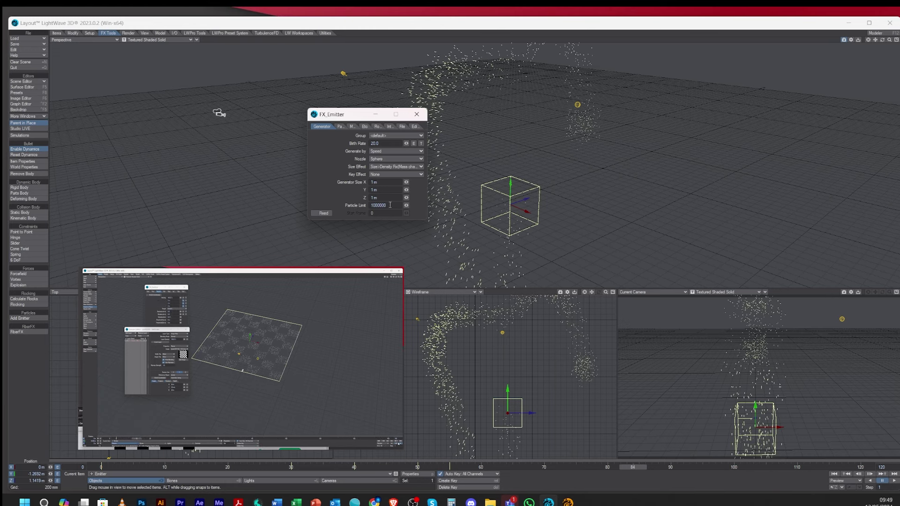
- Replay the animation to inspect the particles, then rewind and scrub to frame 7
{"action": "left_click_drag", "start_coordinate": [356, 115], "coordinate": [306, 96]}
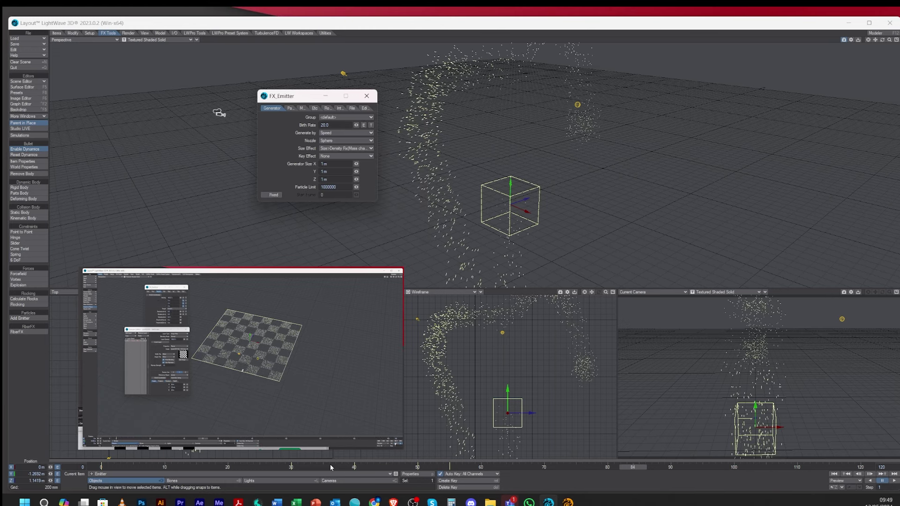
{"action": "left_click", "coordinate": [107, 467]}
{"action": "left_click", "coordinate": [892, 481]}
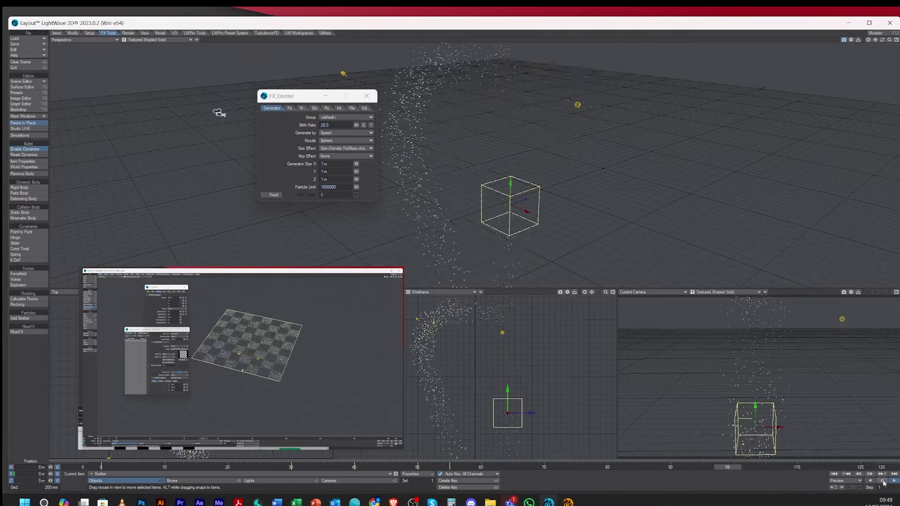
{"action": "left_click", "coordinate": [884, 482]}
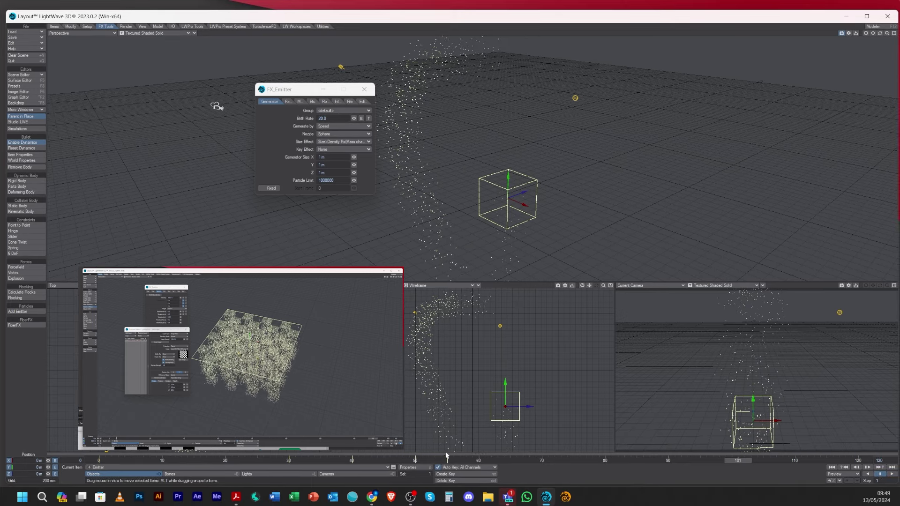
{"action": "left_click", "coordinate": [833, 467]}
{"action": "left_click", "coordinate": [887, 475]}
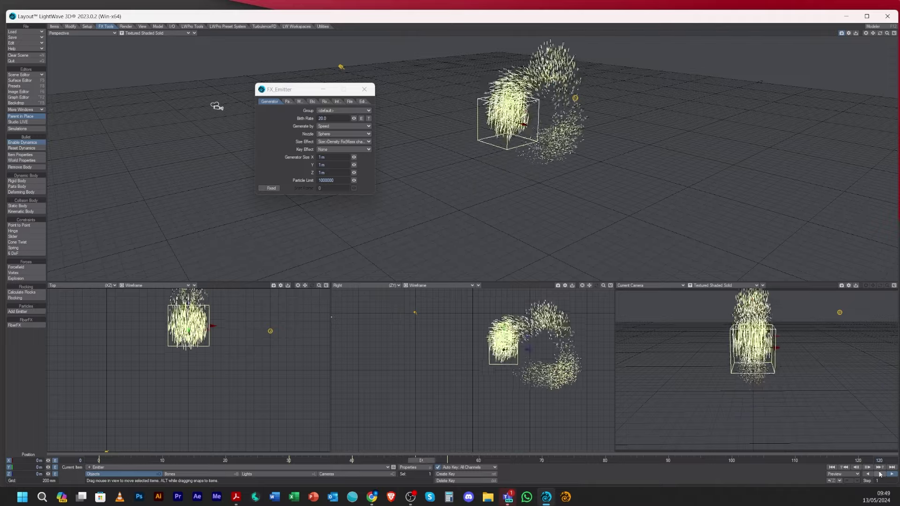
{"action": "left_click", "coordinate": [880, 474]}
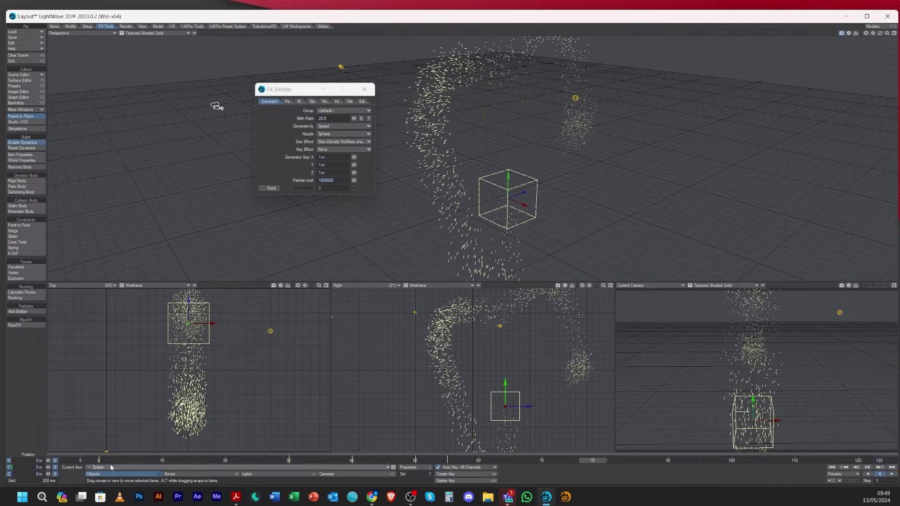
{"action": "left_click_drag", "start_coordinate": [107, 464], "coordinate": [96, 451]}
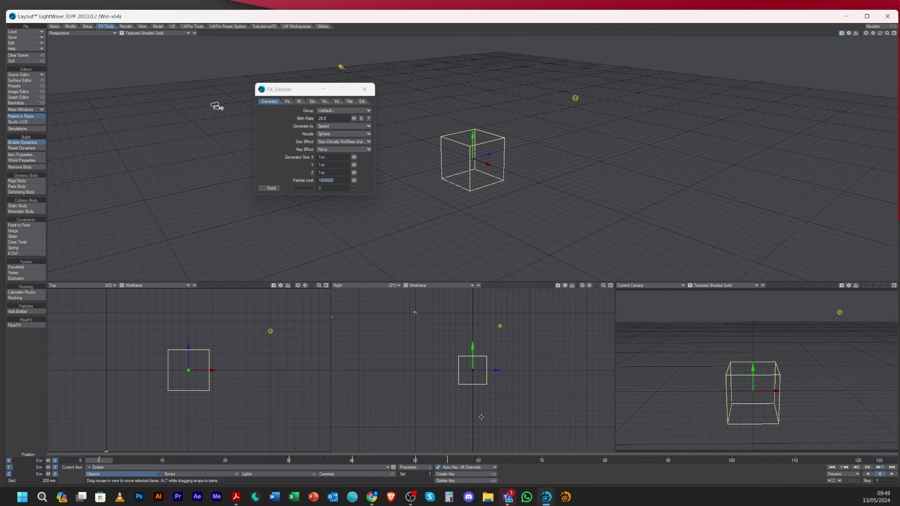
{"action": "left_click_drag", "start_coordinate": [94, 463], "coordinate": [143, 461]}
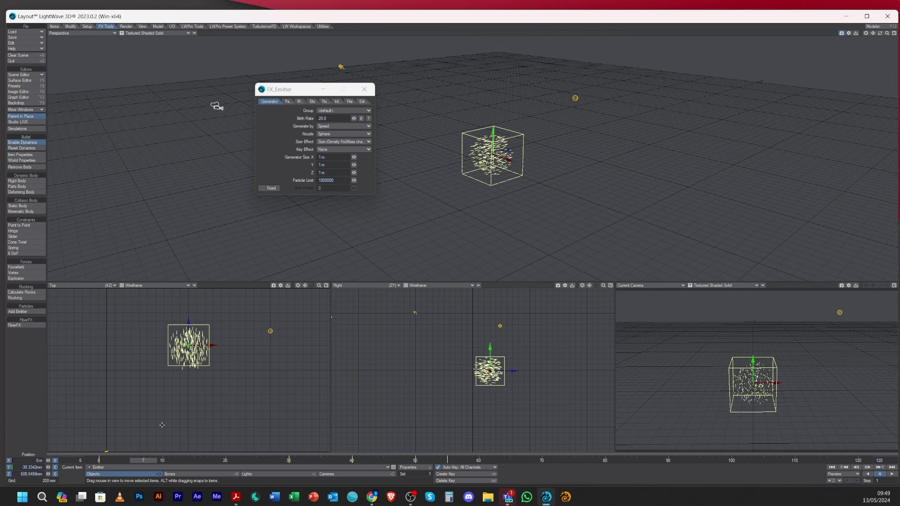
- Set the Nozzle to Box, preview emission from frame 0, and rewind to the first frame
{"action": "left_click", "coordinate": [329, 134]}
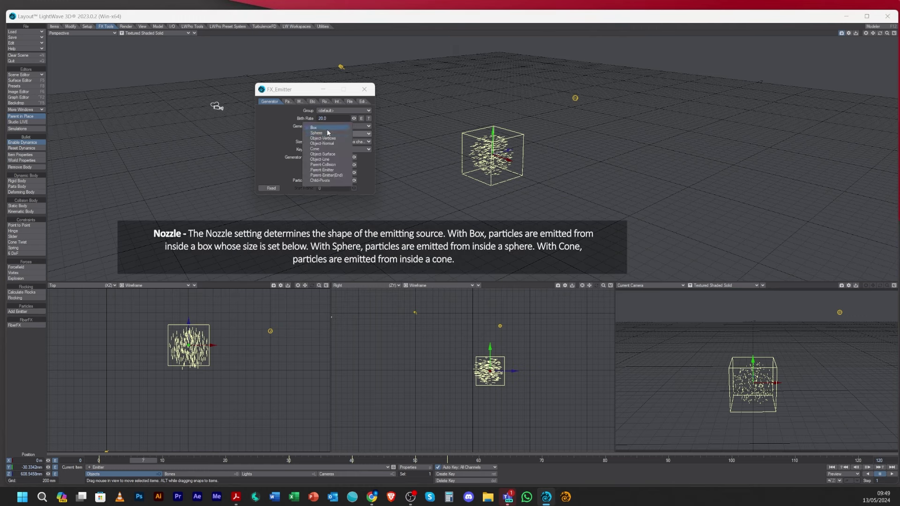
{"action": "left_click", "coordinate": [326, 127]}
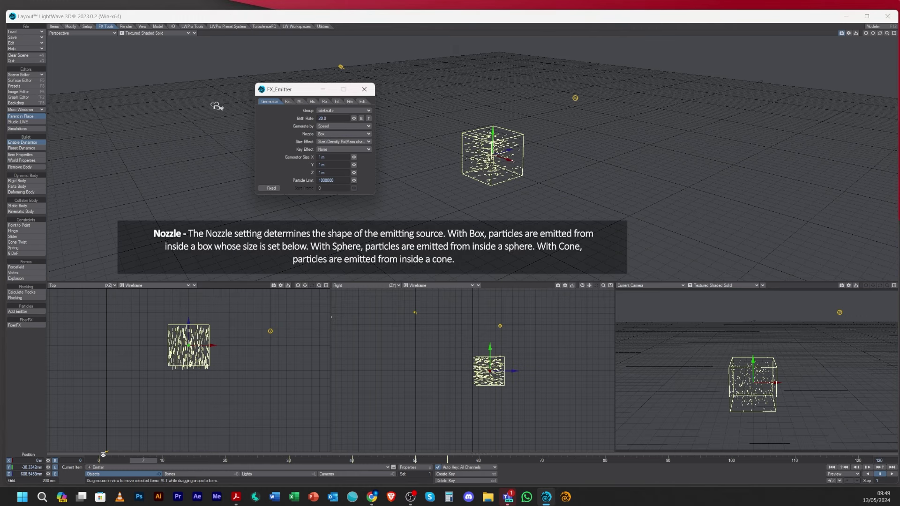
{"action": "left_click", "coordinate": [97, 462]}
{"action": "left_click", "coordinate": [892, 474]}
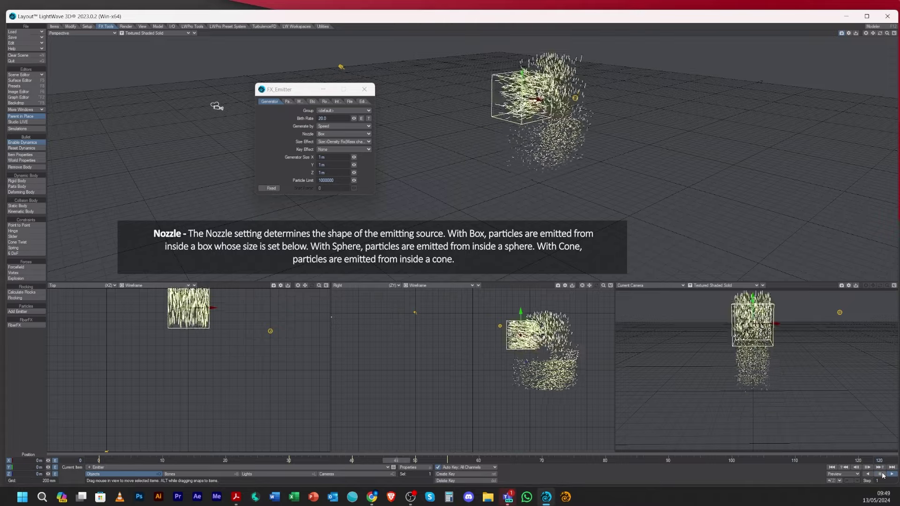
{"action": "left_click", "coordinate": [94, 462]}
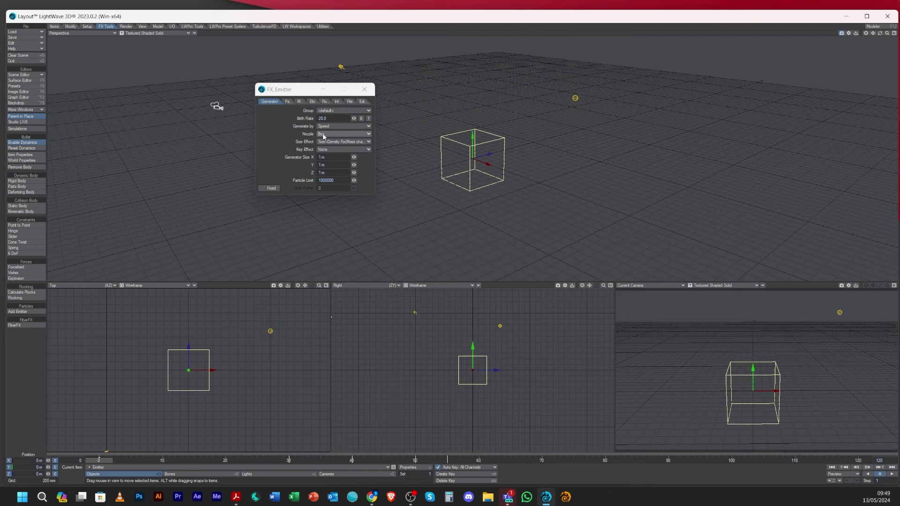
{"action": "left_click", "coordinate": [328, 135]}
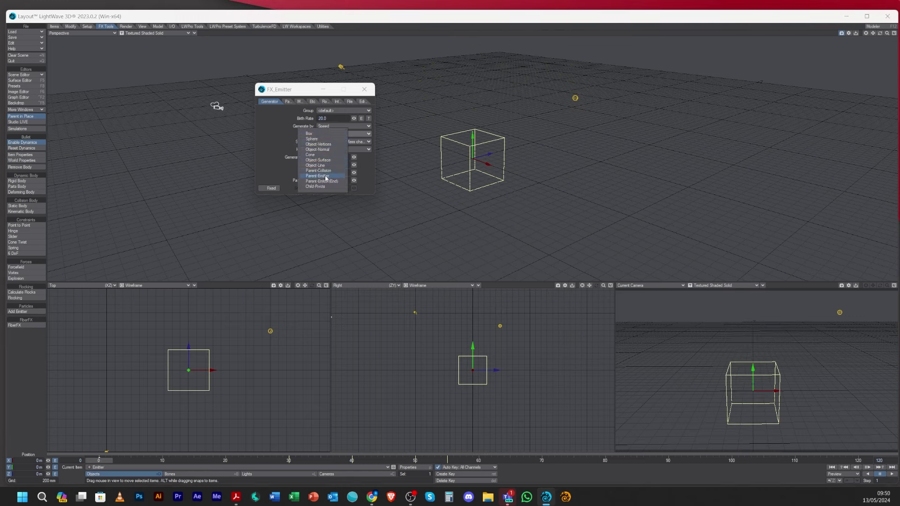
{"action": "left_click", "coordinate": [318, 133]}
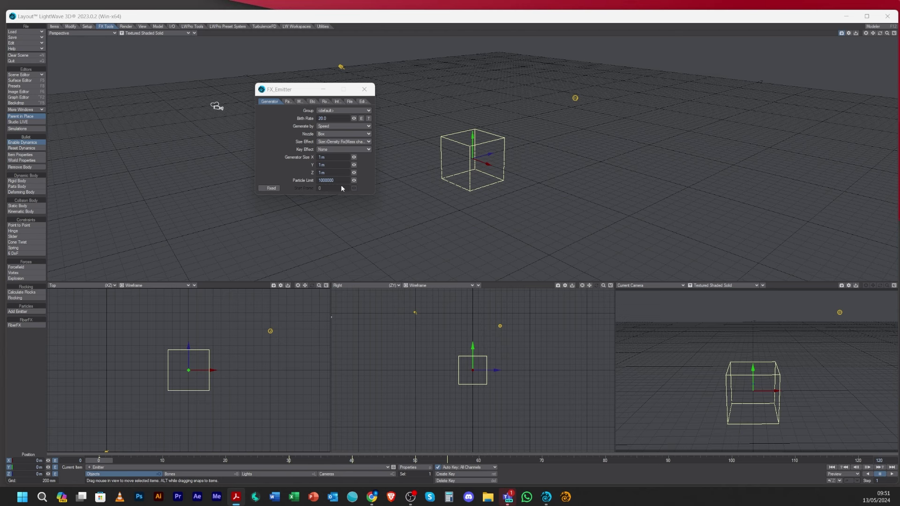
- Set Generator Size to X 20 m, Y 20 mm, Z 20 m and zoom out to view it
{"action": "left_click", "coordinate": [345, 142]}
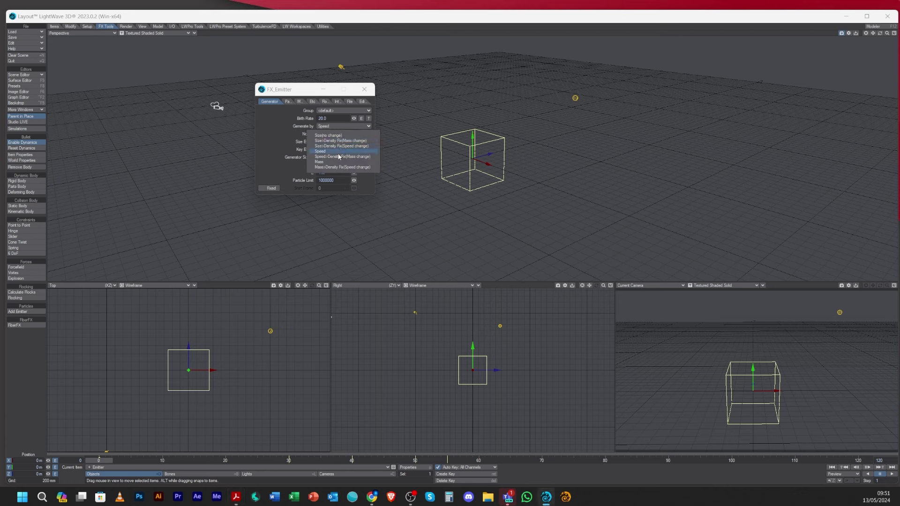
{"action": "left_click", "coordinate": [341, 141]}
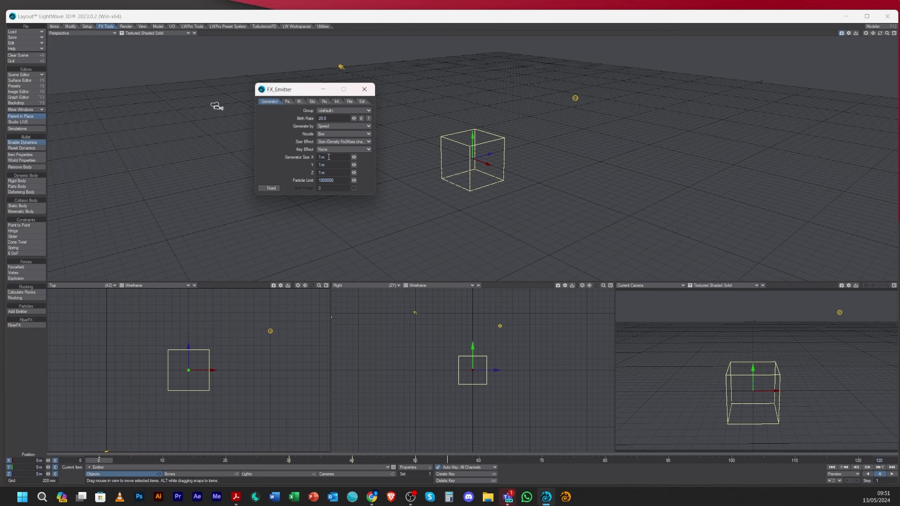
{"action": "left_click_drag", "start_coordinate": [330, 166], "coordinate": [281, 167]}
{"action": "type", "text": "20"}
{"action": "key", "text": "Return"}
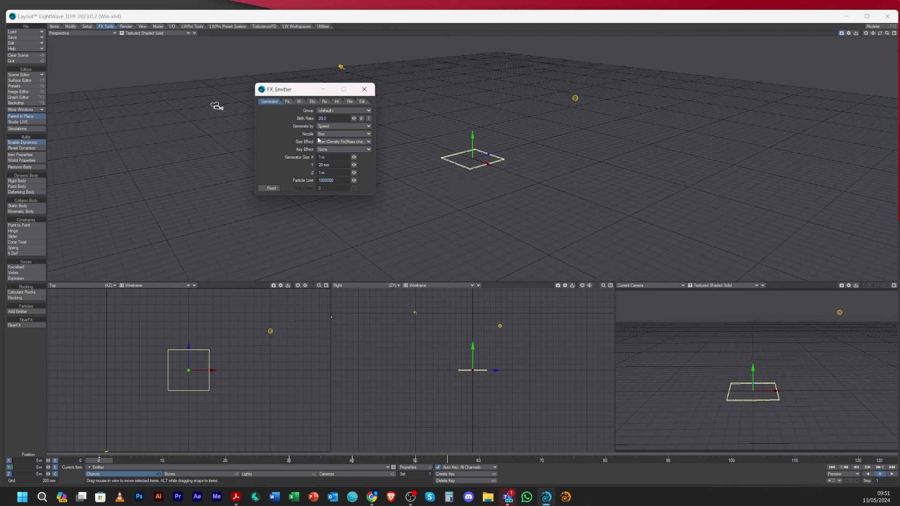
{"action": "left_click_drag", "start_coordinate": [329, 158], "coordinate": [300, 158]}
{"action": "type", "text": "20"}
{"action": "key", "text": "Tab"}
{"action": "type", "text": "20"}
{"action": "key", "text": "Tab"}
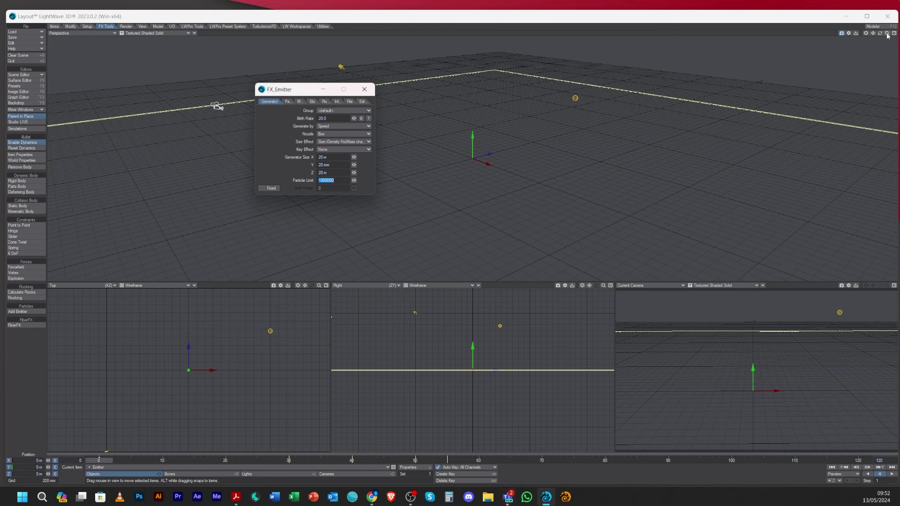
{"action": "left_click_drag", "start_coordinate": [887, 33], "coordinate": [872, 33]}
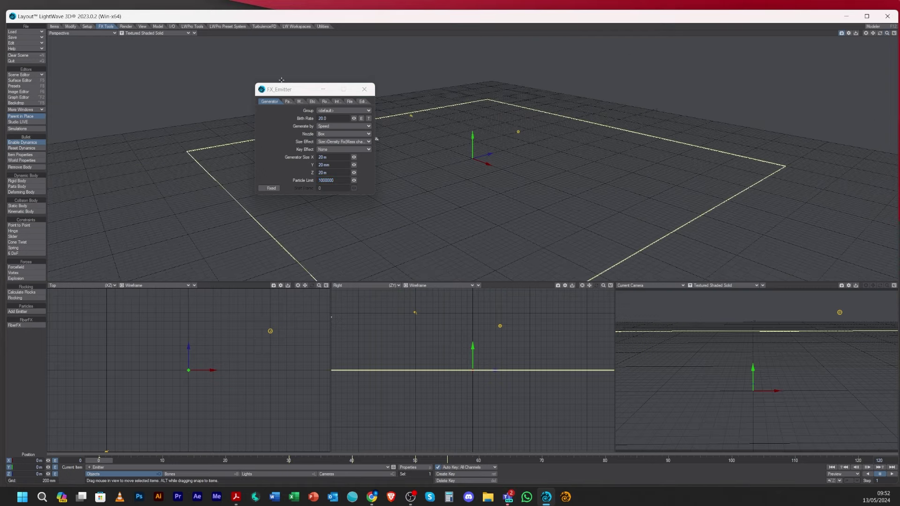
- Preview playback, then delete all of the emitter's animation keys from the dope track
{"action": "left_click_drag", "start_coordinate": [291, 89], "coordinate": [120, 60]}
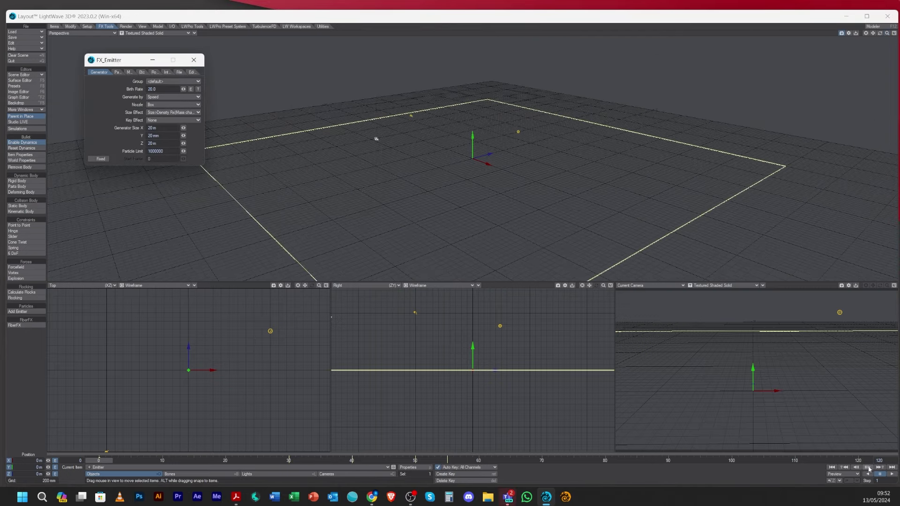
{"action": "left_click", "coordinate": [893, 474]}
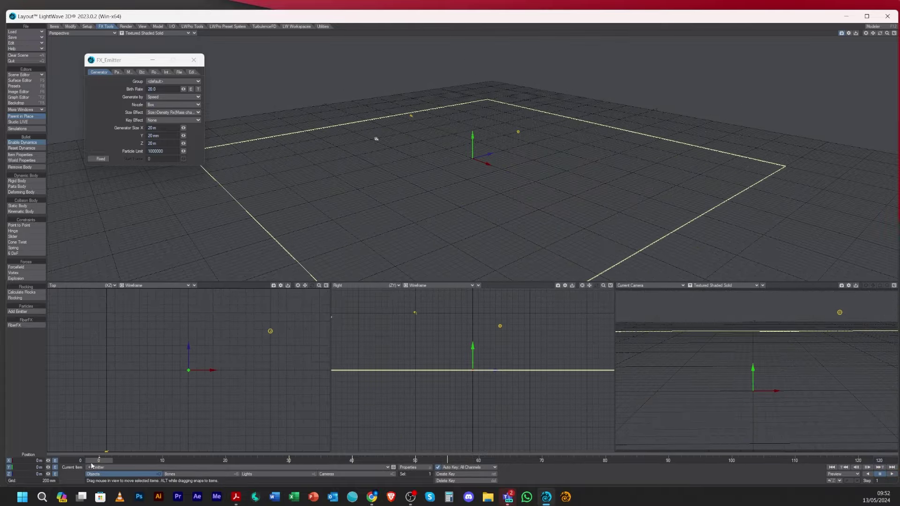
{"action": "left_click", "coordinate": [455, 451]}
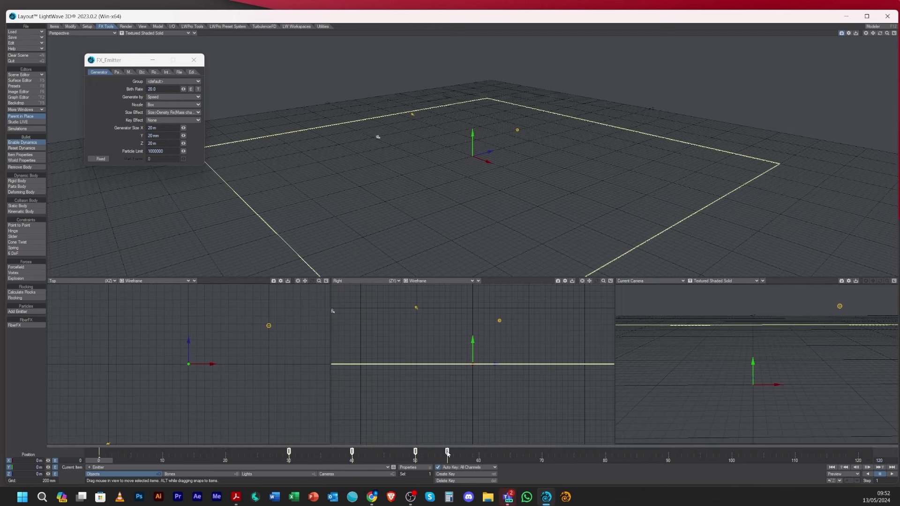
{"action": "right_click", "coordinate": [447, 452]}
{"action": "left_click", "coordinate": [450, 488]}
- Set Generate by to Frame and scrub to frame 8 to preview
{"action": "left_click", "coordinate": [164, 97]}
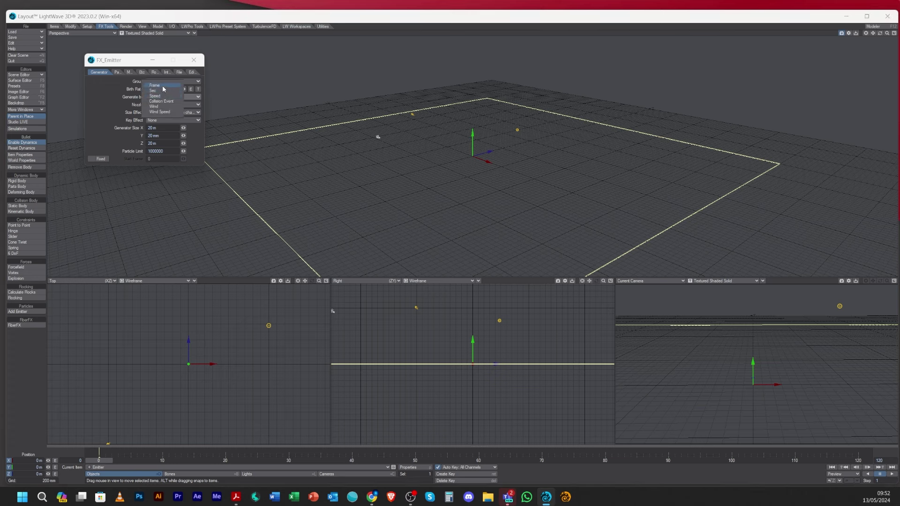
{"action": "left_click", "coordinate": [160, 86]}
{"action": "mouse_move", "coordinate": [101, 452]}
{"action": "left_mouse_down"}
{"action": "mouse_move", "coordinate": [156, 452]}
{"action": "mouse_move", "coordinate": [98, 453]}
{"action": "left_mouse_up"}
- Raise the emitter about 9.6 m above the ground grid
{"action": "left_click_drag", "start_coordinate": [887, 33], "coordinate": [517, 119]}
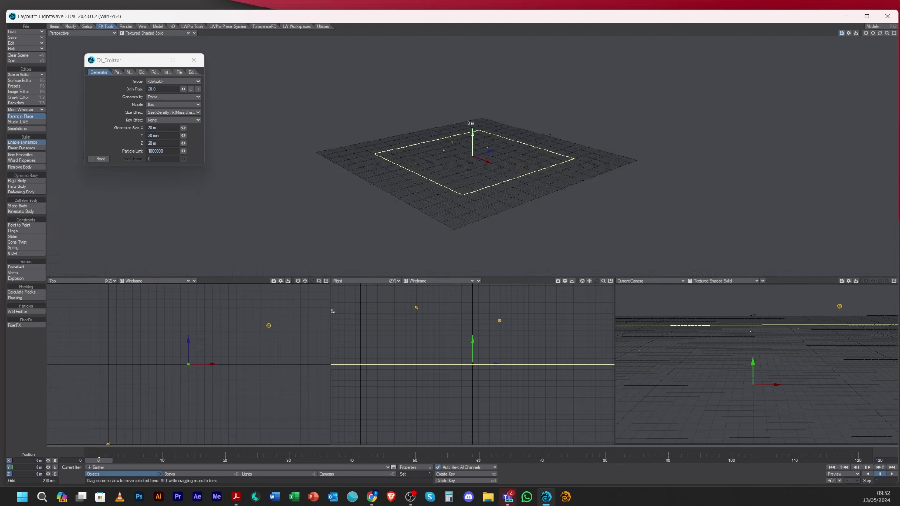
{"action": "left_click_drag", "start_coordinate": [469, 135], "coordinate": [472, 63]}
{"action": "left_click_drag", "start_coordinate": [120, 61], "coordinate": [184, 82]}
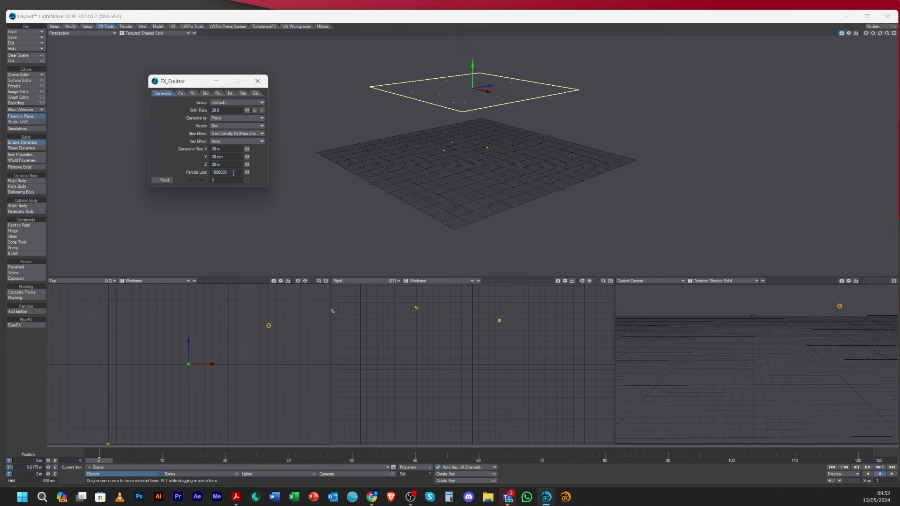
- Toggle Fixed on and off, keep Birth Rate at 20.0, and view the Particle tab settings
{"action": "left_click", "coordinate": [162, 180]}
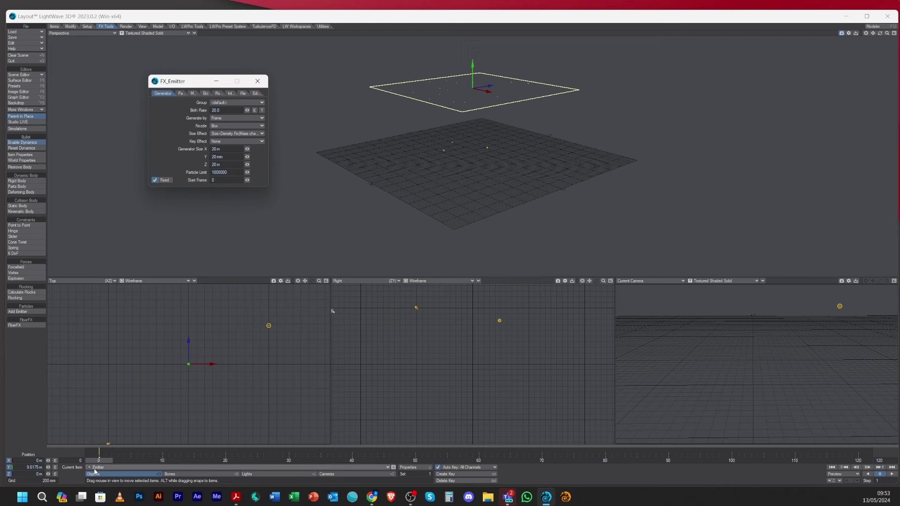
{"action": "left_click", "coordinate": [165, 179]}
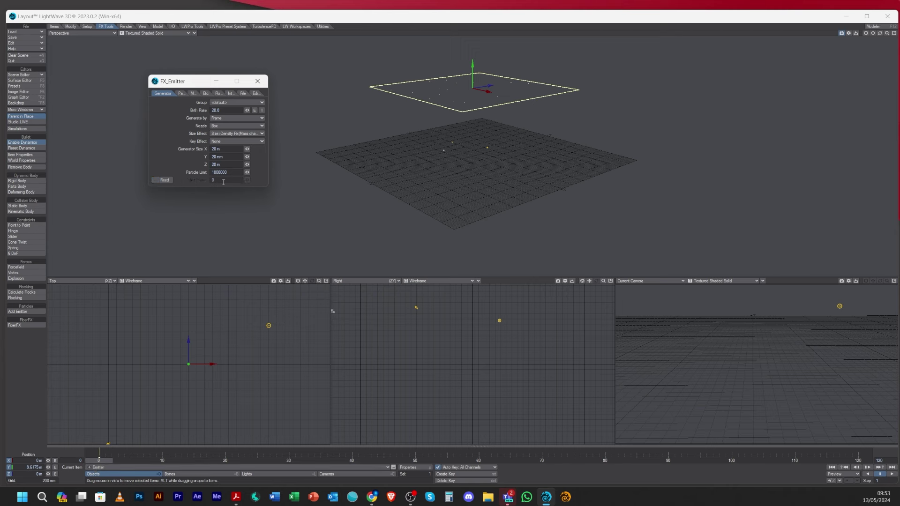
{"action": "key", "text": "Return"}
{"action": "left_click", "coordinate": [182, 94]}
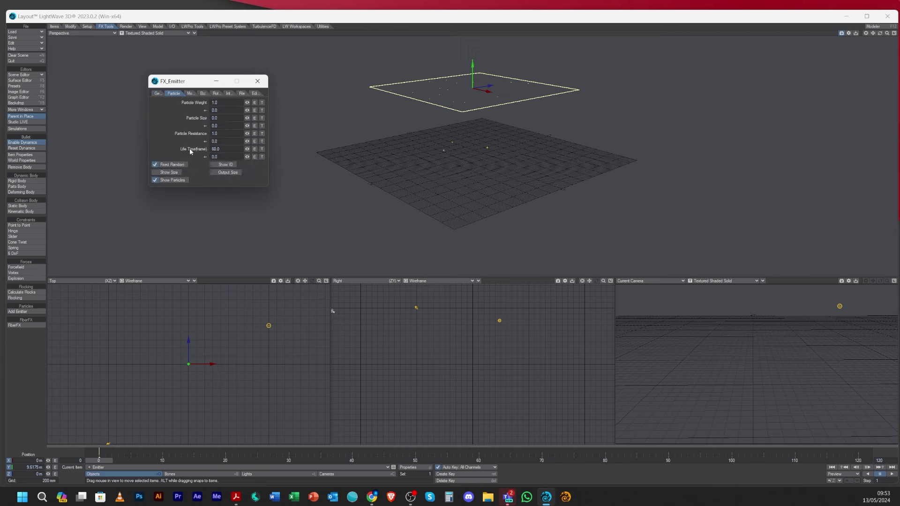
{"action": "left_click_drag", "start_coordinate": [177, 82], "coordinate": [146, 97]}
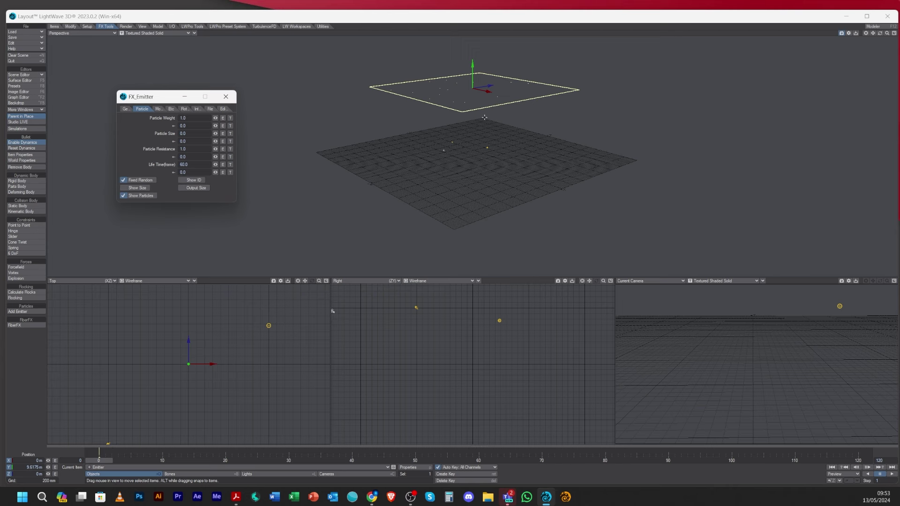
- Set the emitter's Y gravity to -9.8 in the Etc settings
{"action": "left_click", "coordinate": [157, 108]}
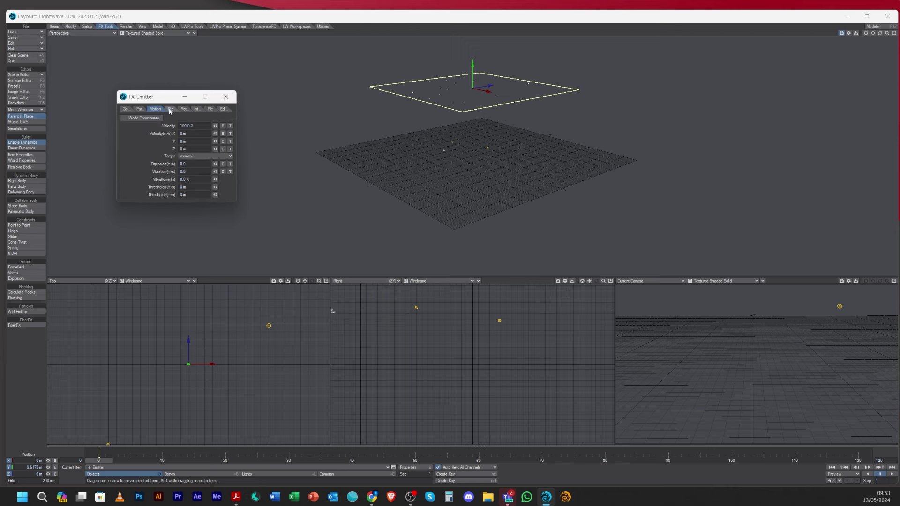
{"action": "left_click", "coordinate": [181, 109]}
{"action": "left_click", "coordinate": [155, 109]}
{"action": "left_click", "coordinate": [168, 109]}
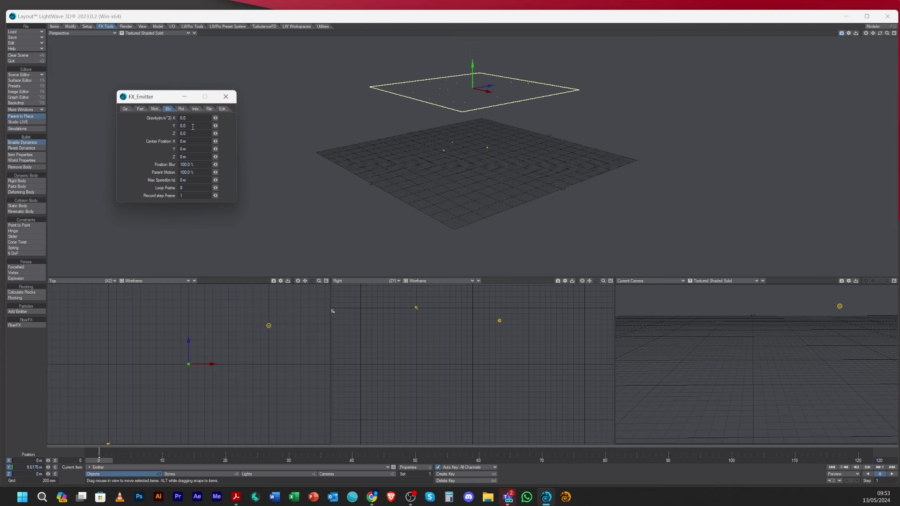
{"action": "left_click", "coordinate": [193, 126]}
{"action": "type", "text": "-9.8"}
{"action": "key", "text": "Tab"}
- Play the animation to check the particles fall, then stop and rewind to frame 0
{"action": "left_click", "coordinate": [884, 475]}
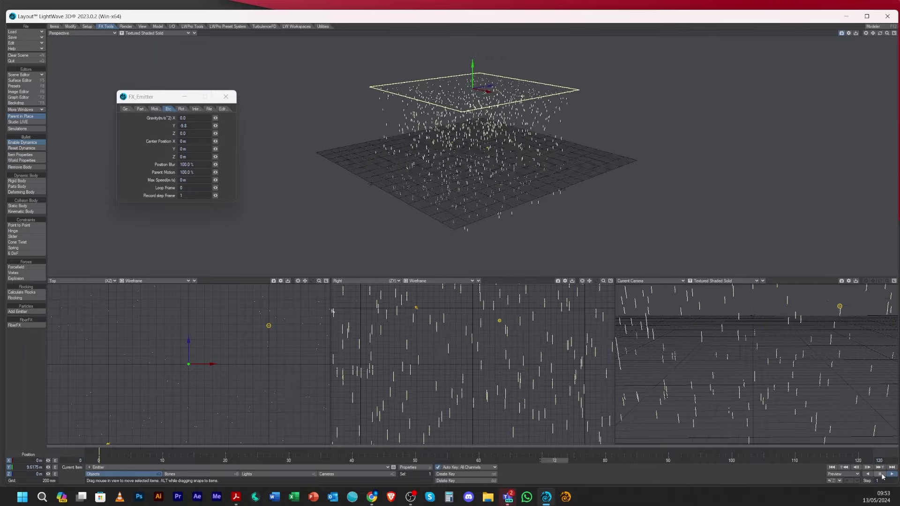
{"action": "left_click", "coordinate": [882, 474]}
{"action": "key", "text": "Home"}
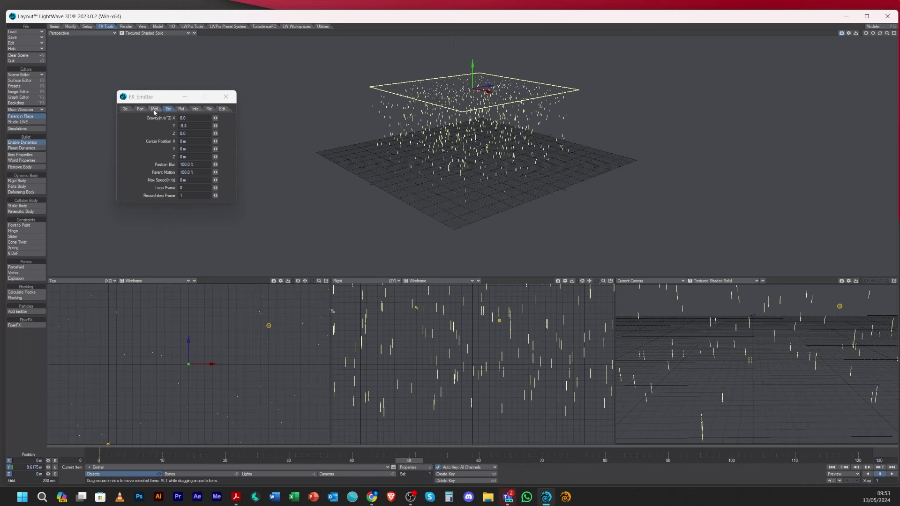
{"action": "left_click", "coordinate": [155, 109]}
{"action": "left_click", "coordinate": [155, 111]}
- Move the emitter panel aside and play the animation to preview the falling particles
{"action": "left_click_drag", "start_coordinate": [154, 97], "coordinate": [194, 93]}
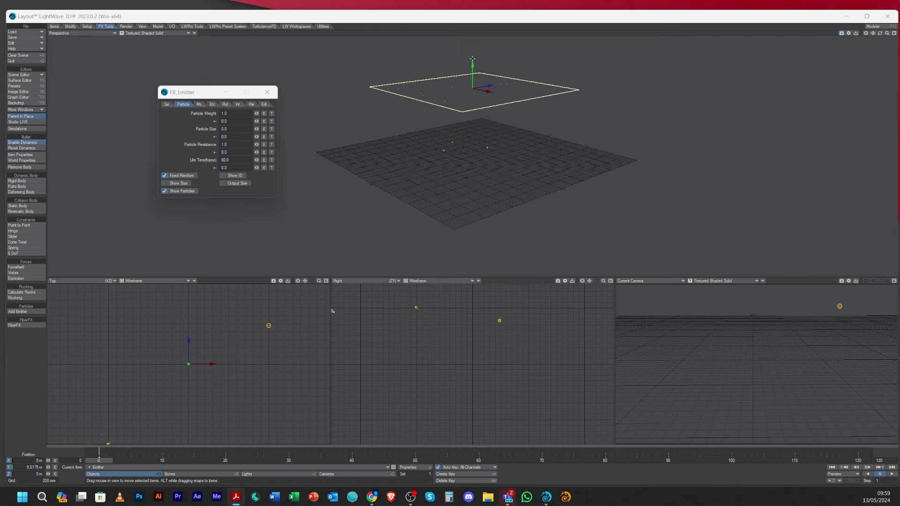
{"action": "left_click", "coordinate": [893, 475]}
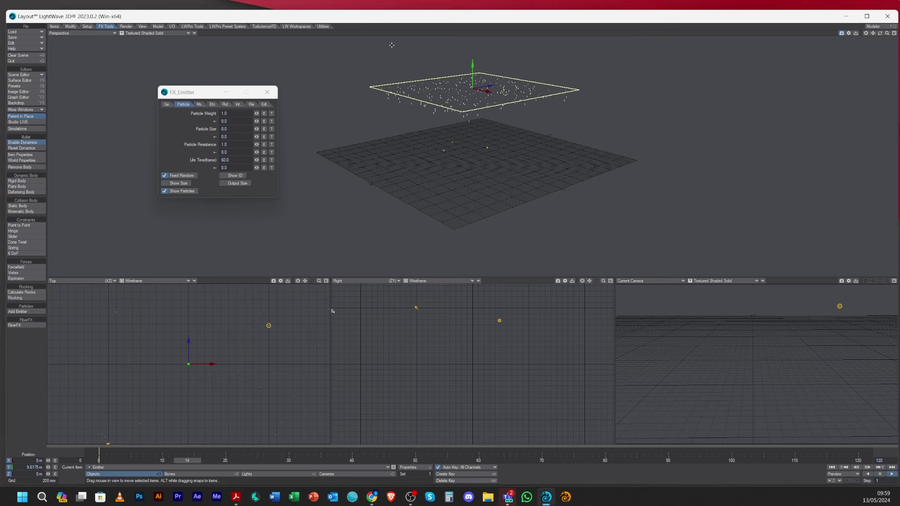
{"action": "left_click", "coordinate": [212, 104]}
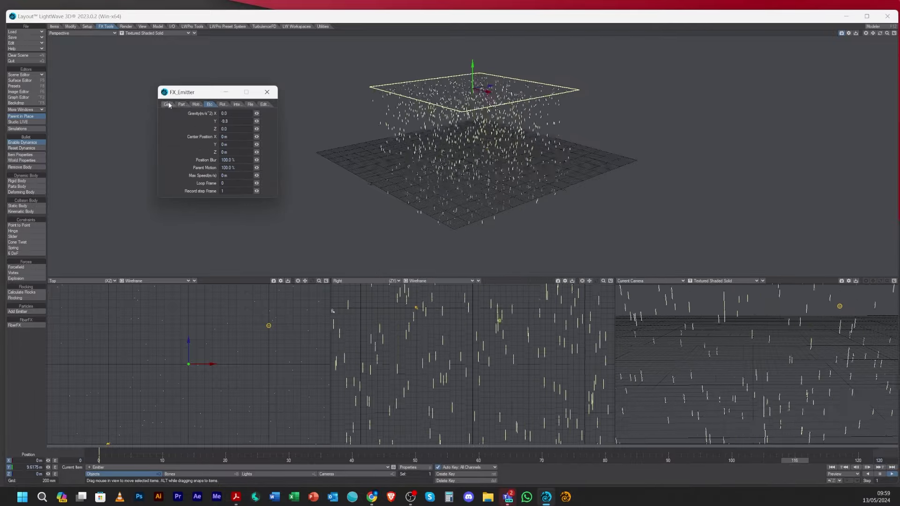
{"action": "left_click", "coordinate": [184, 104]}
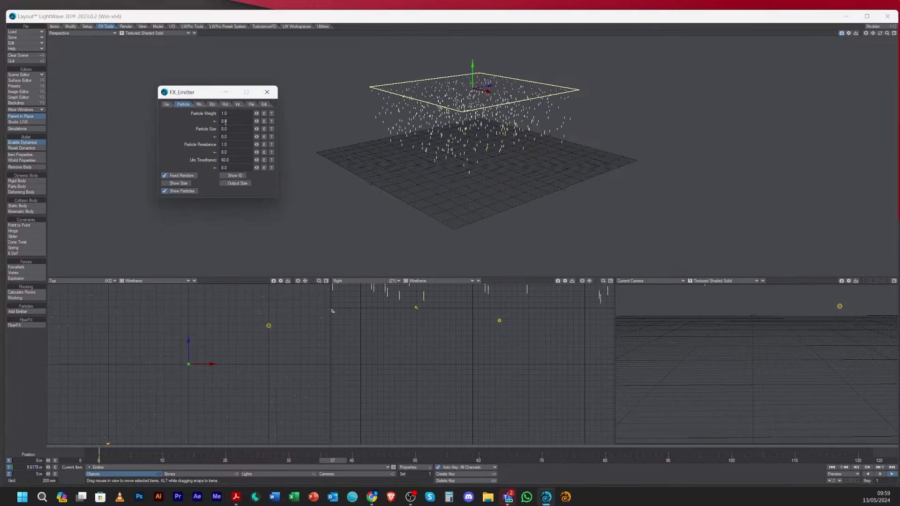
- Try a particle weight of 0.1, then set it to 1.0 with a ± variation of 10.0
{"action": "left_click", "coordinate": [226, 114]}
{"action": "type", "text": "0.1"}
{"action": "key", "text": "Tab"}
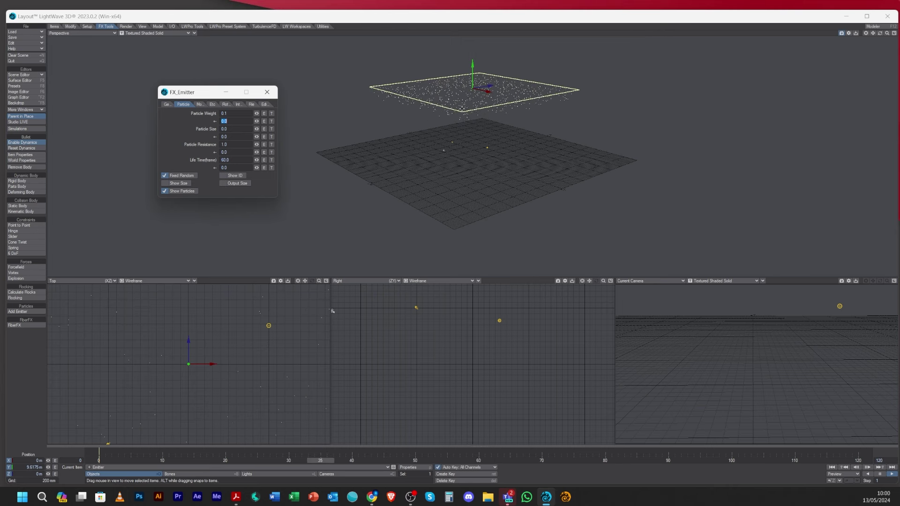
{"action": "key", "text": "shift+Tab"}
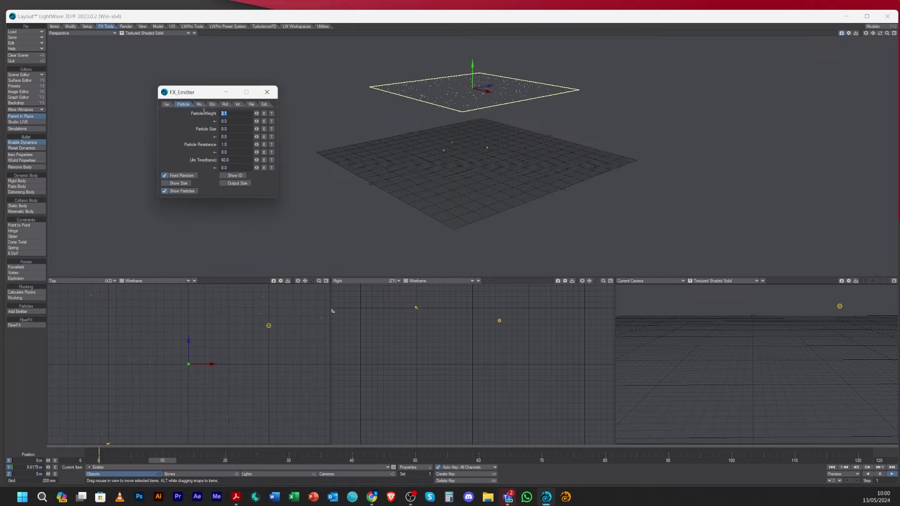
{"action": "type", "text": "1"}
{"action": "key", "text": "Tab"}
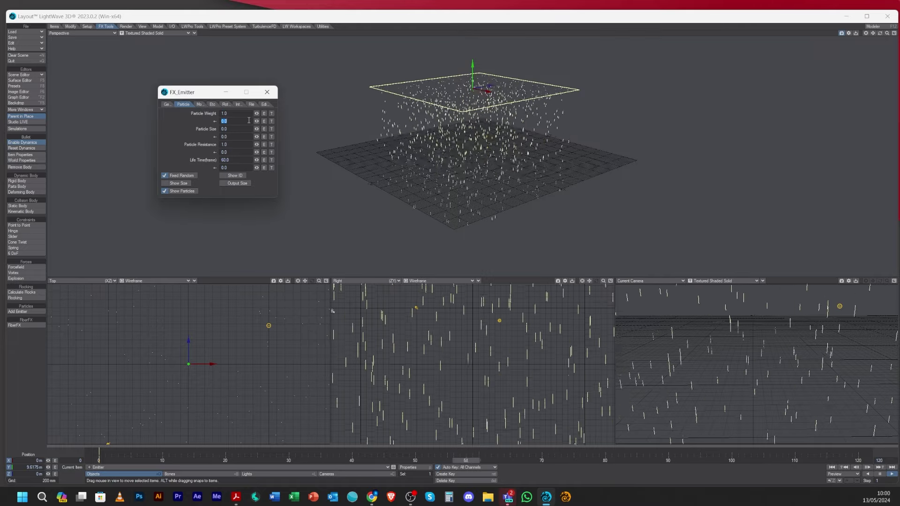
{"action": "type", "text": "10"}
{"action": "key", "text": "Tab"}
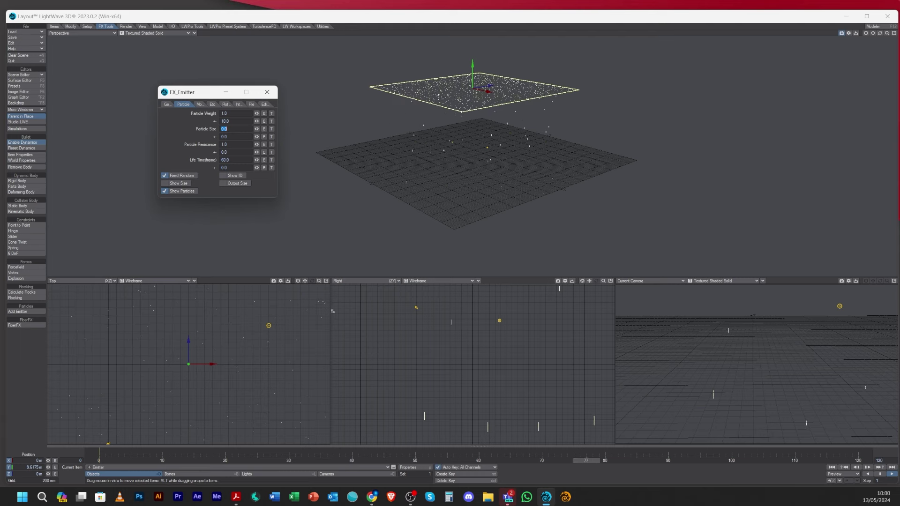
- Set the particle weight ± variation to 0
{"action": "left_click", "coordinate": [232, 122]}
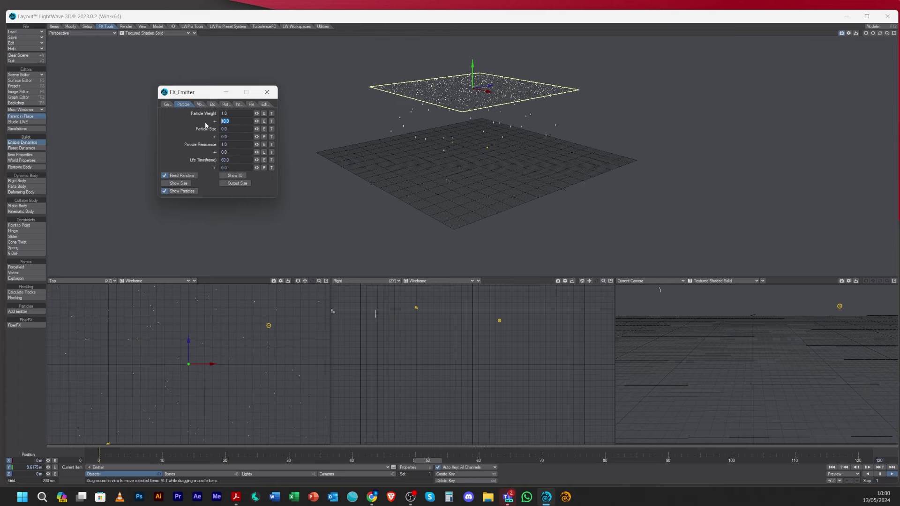
{"action": "type", "text": "0"}
{"action": "key", "text": "Tab"}
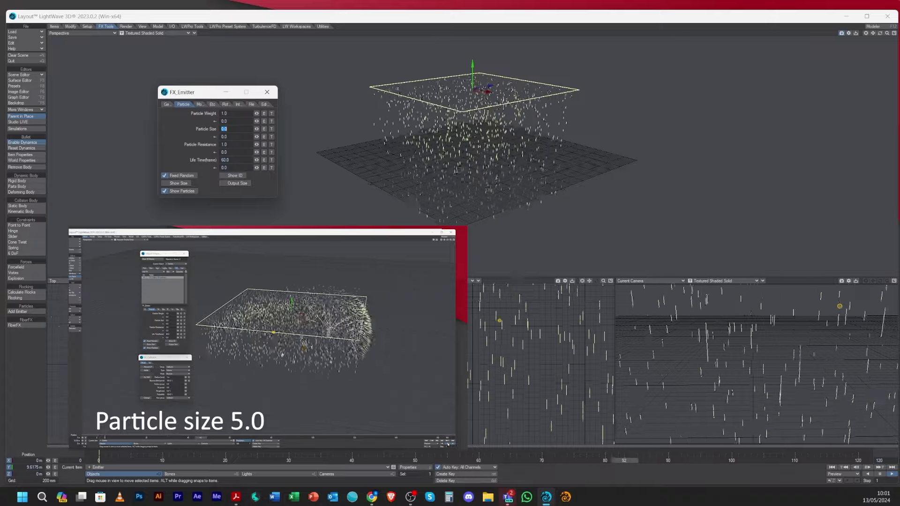
- Raise the particle resistance to 5.0, then to 20.0
{"action": "left_click", "coordinate": [233, 145]}
{"action": "type", "text": "5"}
{"action": "key", "text": "Tab"}
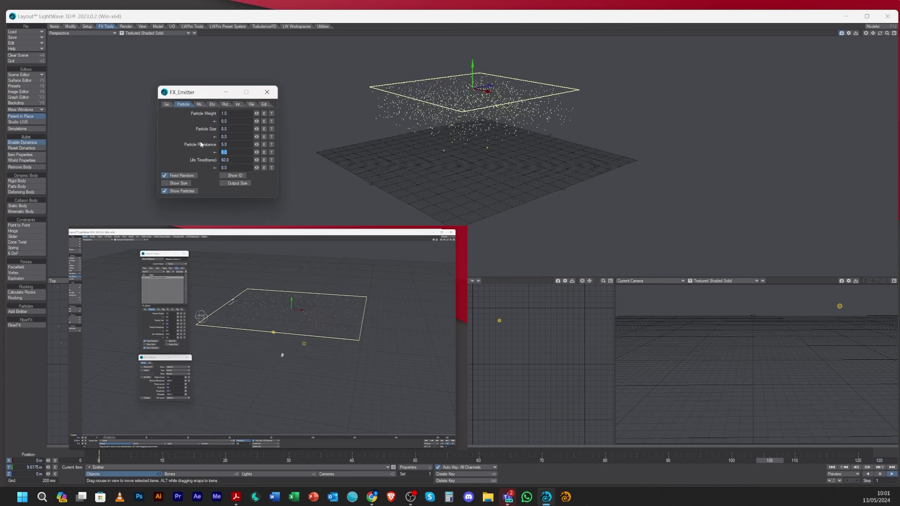
{"action": "key", "text": "shift+Tab"}
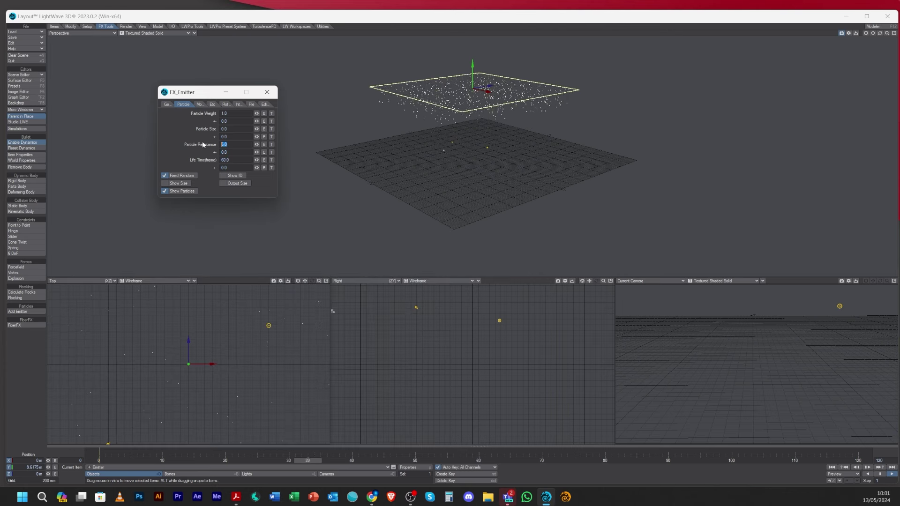
{"action": "type", "text": "20"}
{"action": "key", "text": "Tab"}
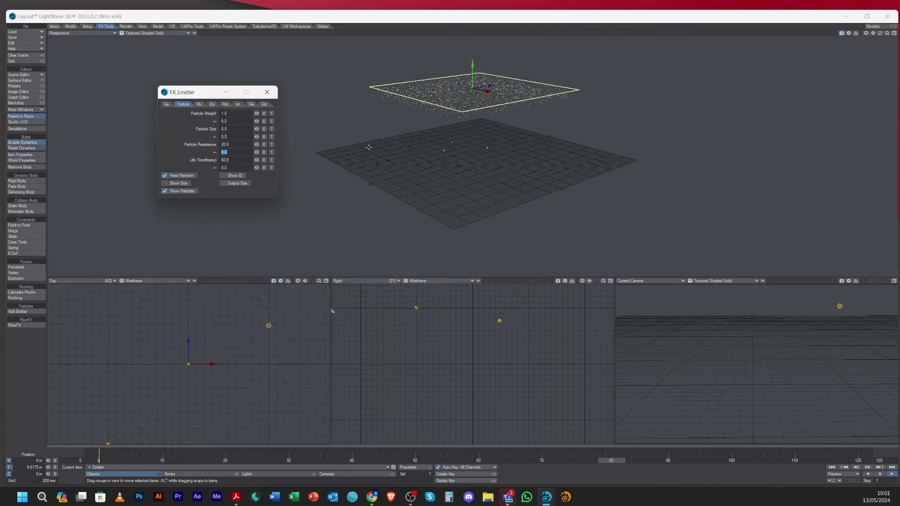
- Set the scene's end frame to 500
{"action": "left_click", "coordinate": [879, 461]}
{"action": "type", "text": "500"}
{"action": "key", "text": "Return"}
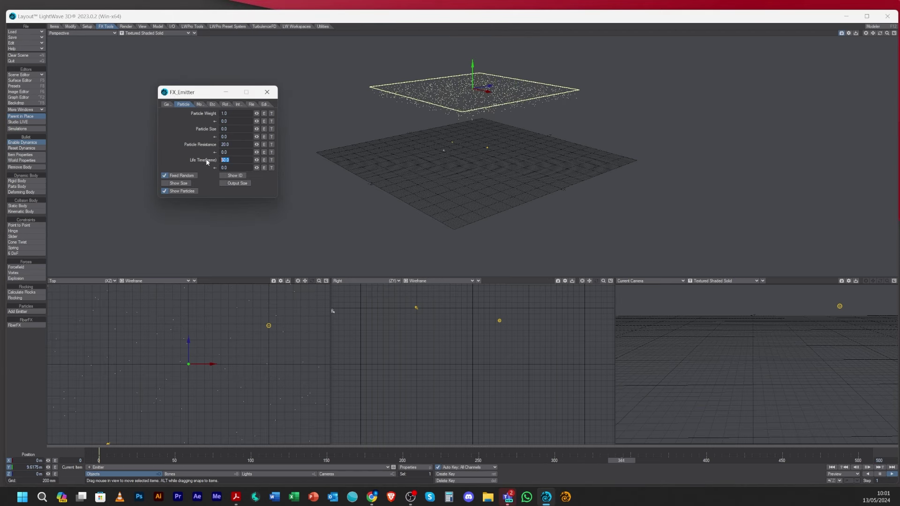
- Try particle life times of 500 and 300, finally entering 0
{"action": "type", "text": "00"}
{"action": "key", "text": "Tab"}
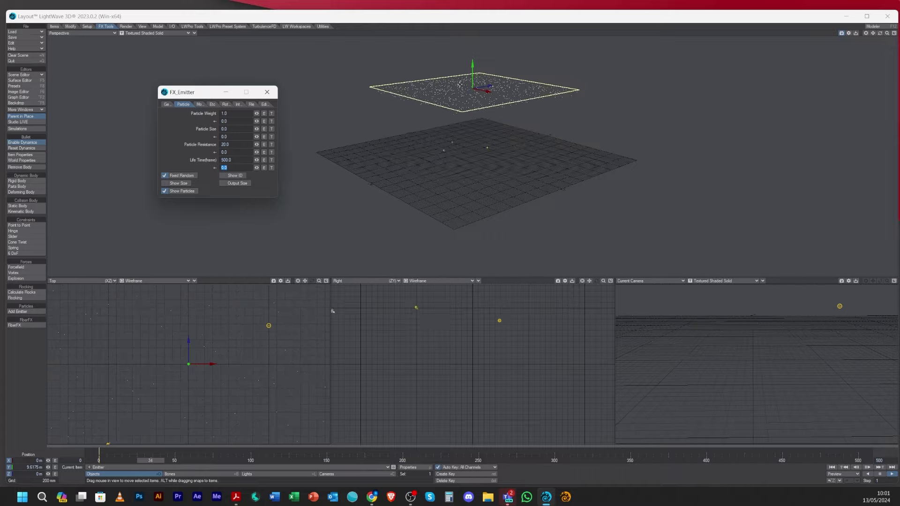
{"action": "left_click", "coordinate": [236, 160]}
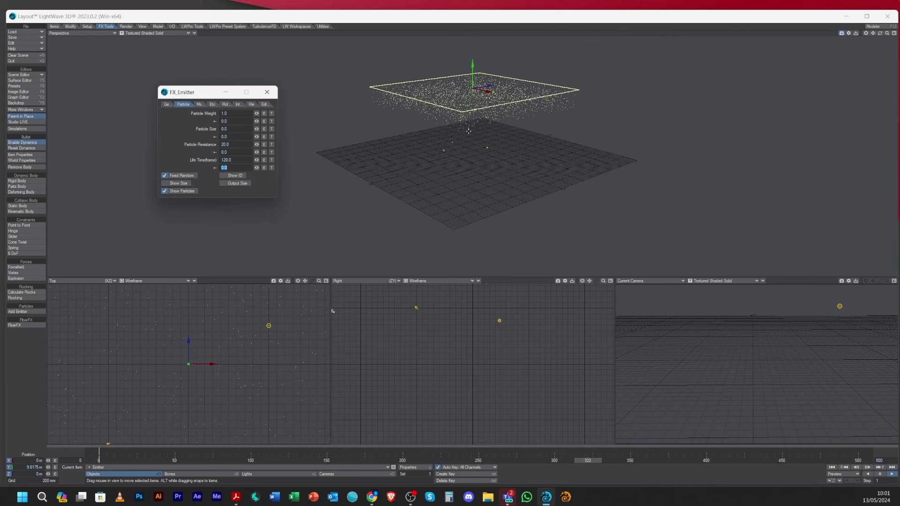
{"action": "left_click", "coordinate": [239, 160]}
{"action": "type", "text": "300"}
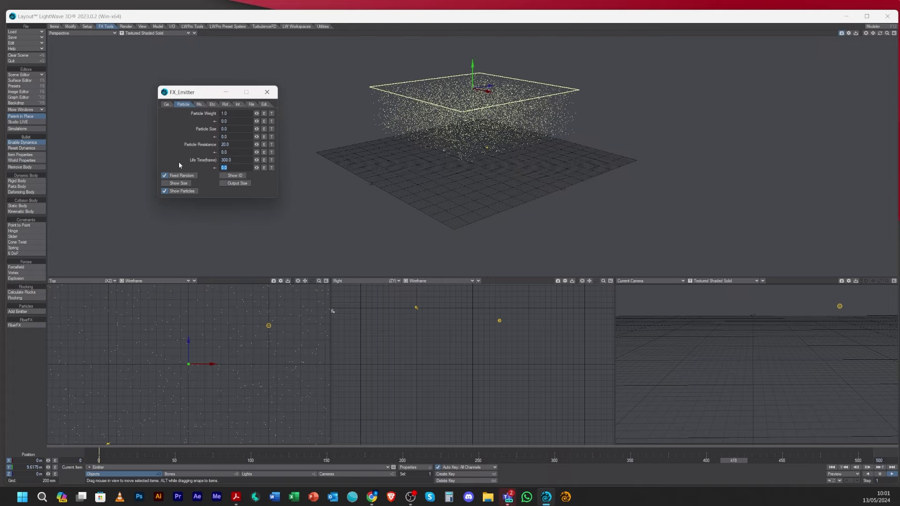
{"action": "left_click", "coordinate": [249, 161]}
{"action": "type", "text": "0"}
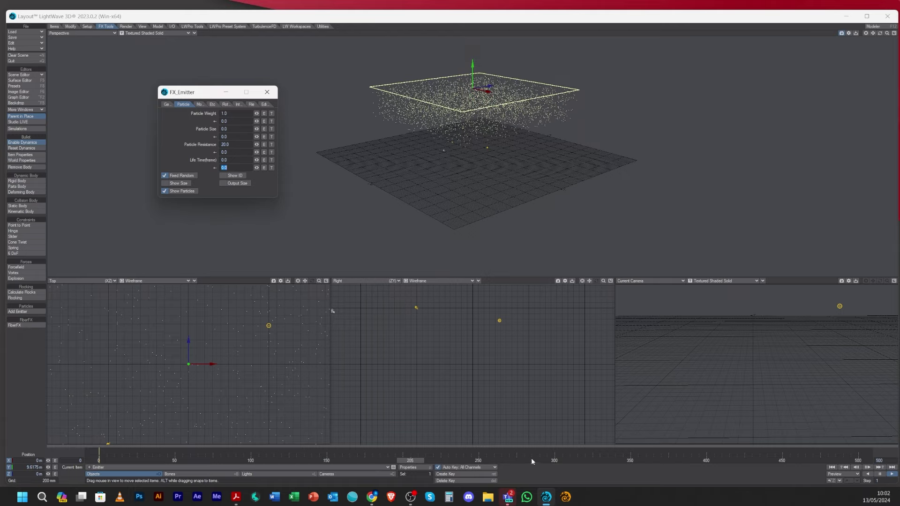
- Return particle resistance to 1.0 and watch the particles rain down in the viewport
{"action": "left_click", "coordinate": [223, 144]}
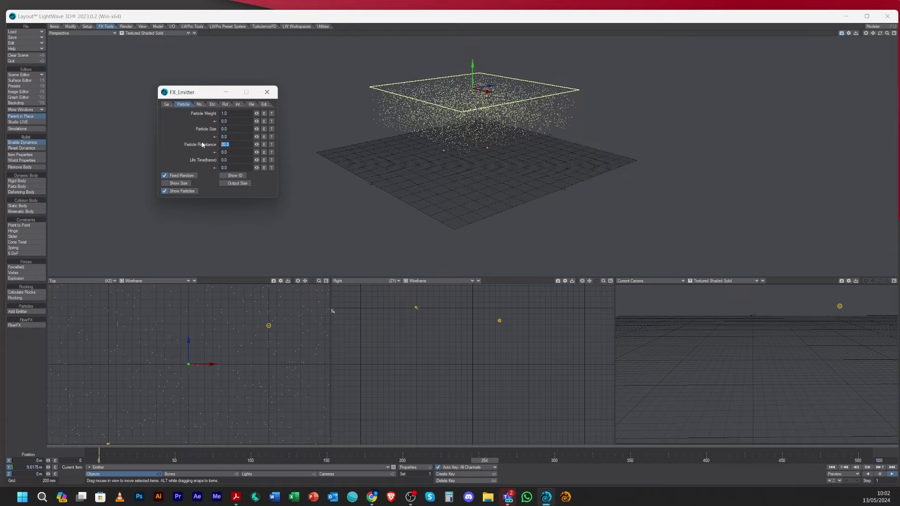
{"action": "type", "text": "1"}
{"action": "key", "text": "Tab"}
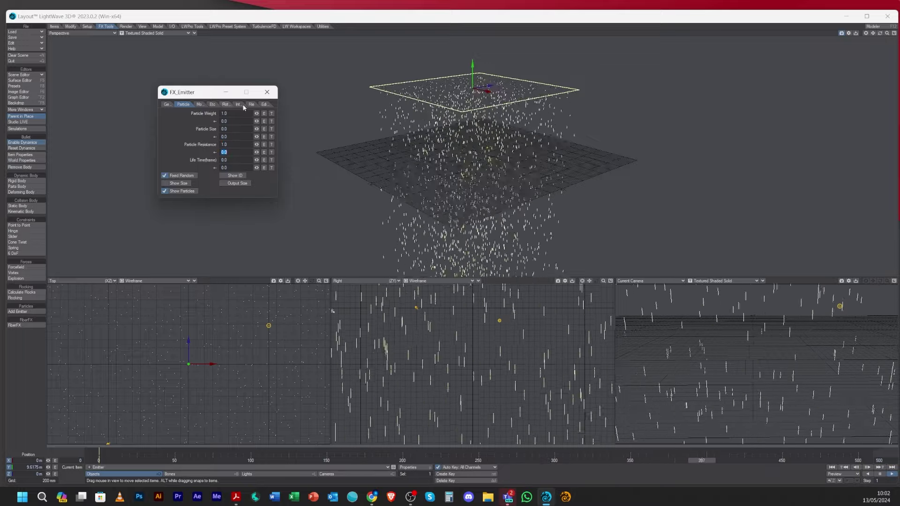
{"action": "left_click", "coordinate": [343, 110]}
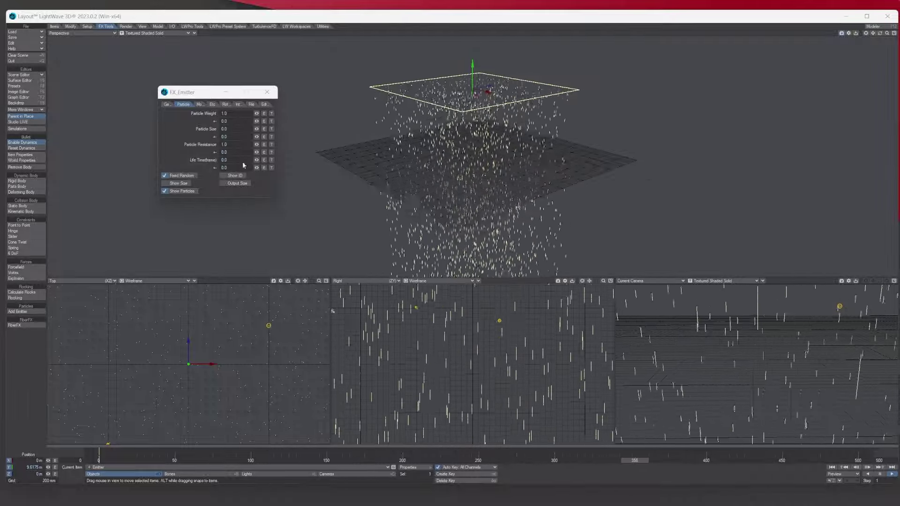
- Toggle Show Size on and off, then browse the emitter tabs, ending on Generator with birth rate 20.0
{"action": "left_click", "coordinate": [175, 184]}
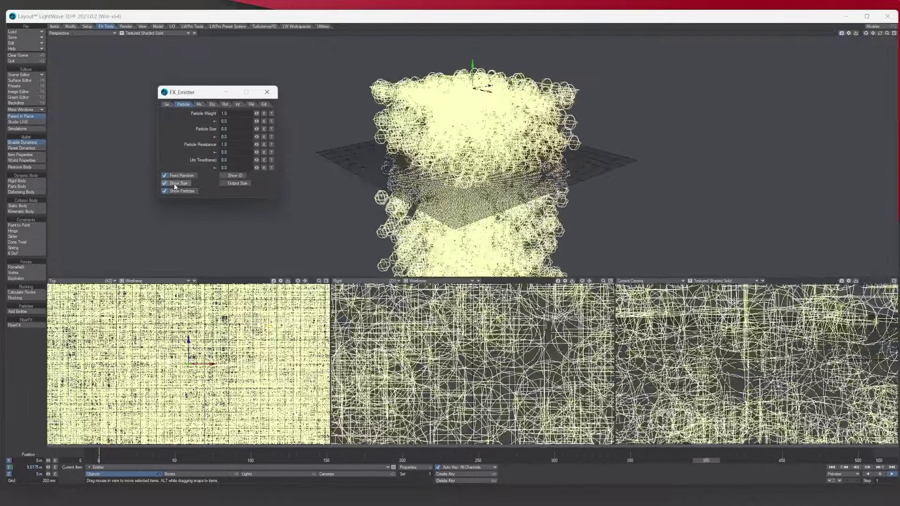
{"action": "left_click", "coordinate": [175, 185]}
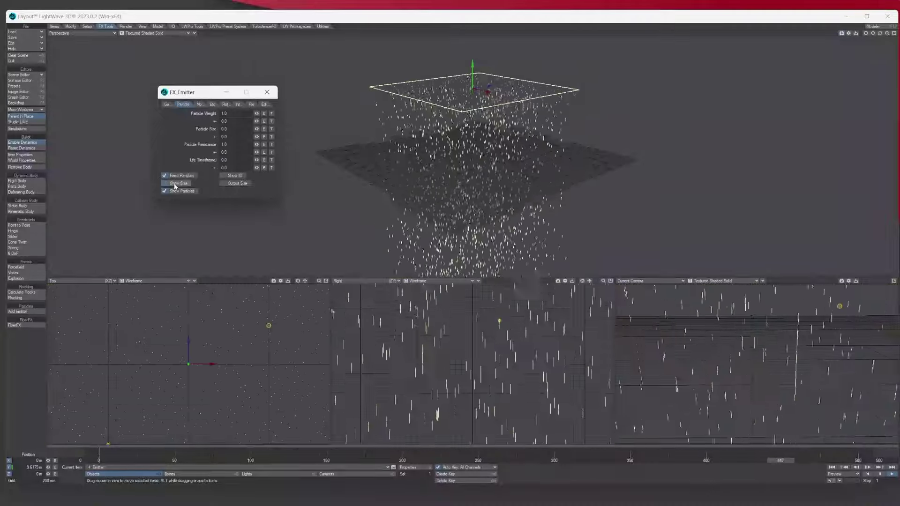
{"action": "left_click", "coordinate": [169, 105]}
{"action": "left_click", "coordinate": [187, 105]}
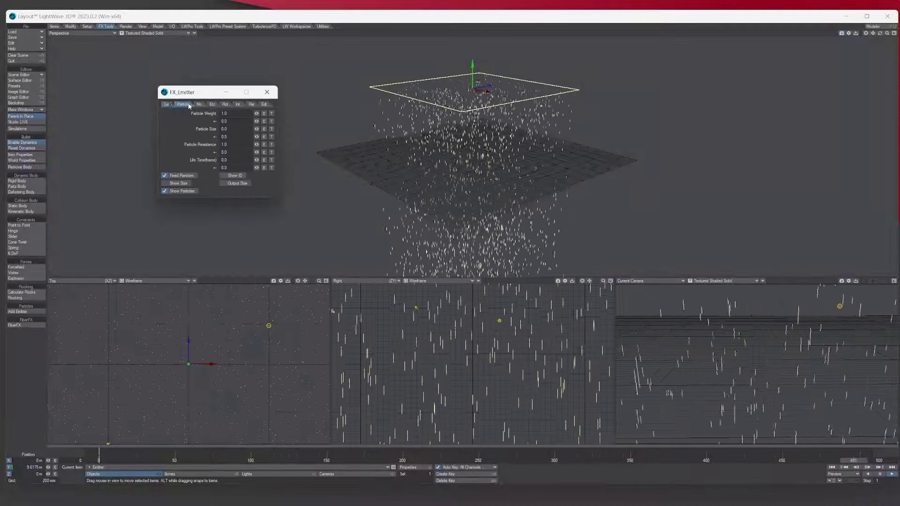
{"action": "left_click", "coordinate": [168, 105]}
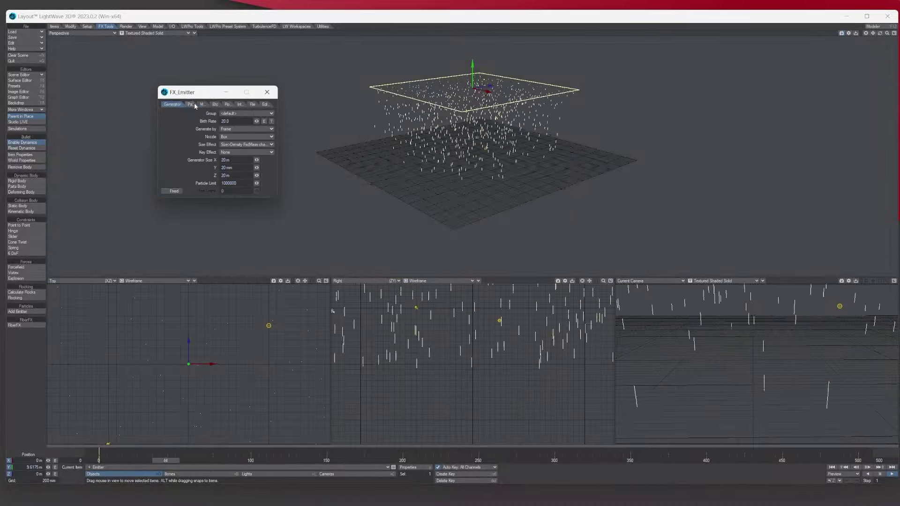
{"action": "left_click", "coordinate": [183, 105]}
{"action": "left_click", "coordinate": [200, 106]}
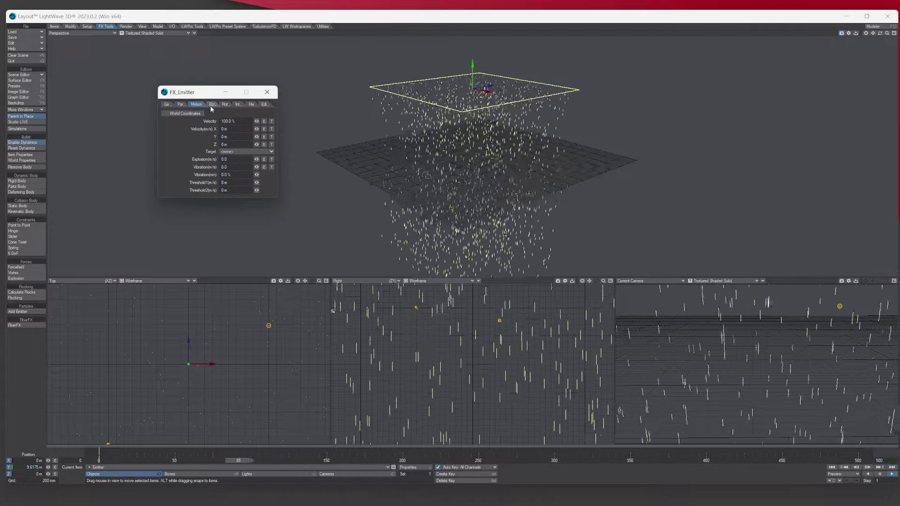
{"action": "left_click", "coordinate": [212, 106]}
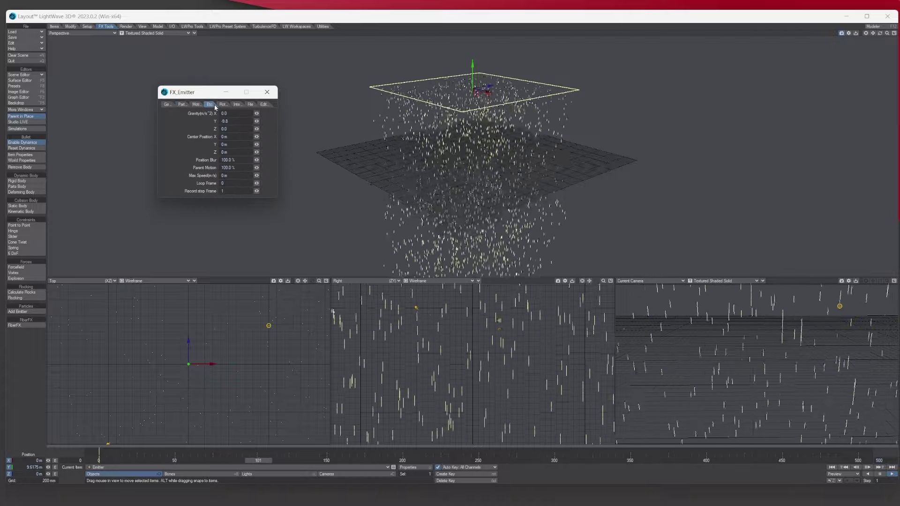
{"action": "left_click", "coordinate": [167, 105]}
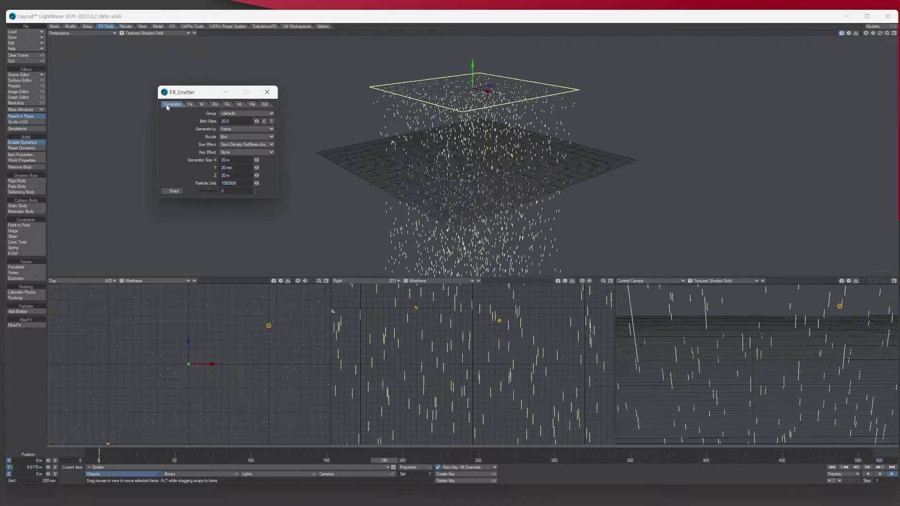